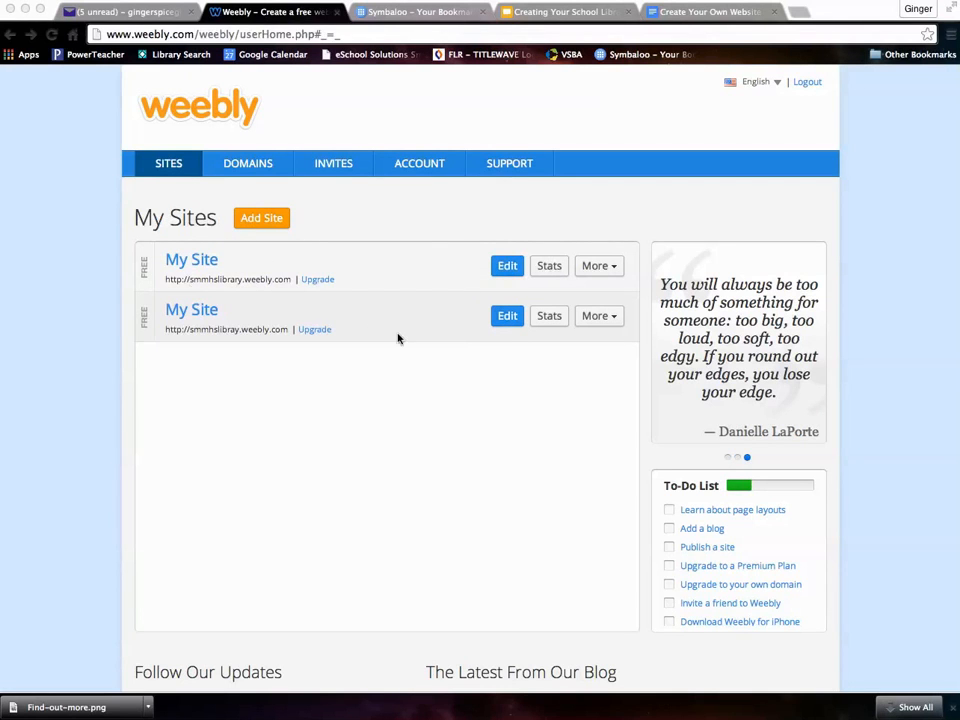
- Add a new site from the My Sites dashboard
{"action": "left_click", "coordinate": [264, 222]}
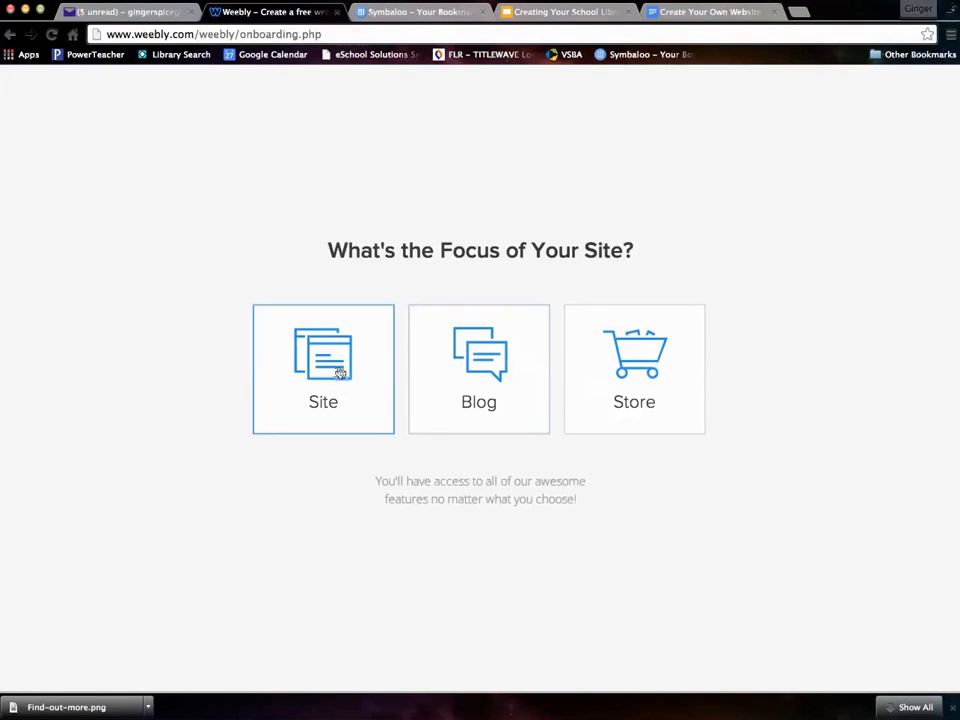
- Choose Site as the new site's focus and browse the theme gallery
{"action": "left_click", "coordinate": [325, 365]}
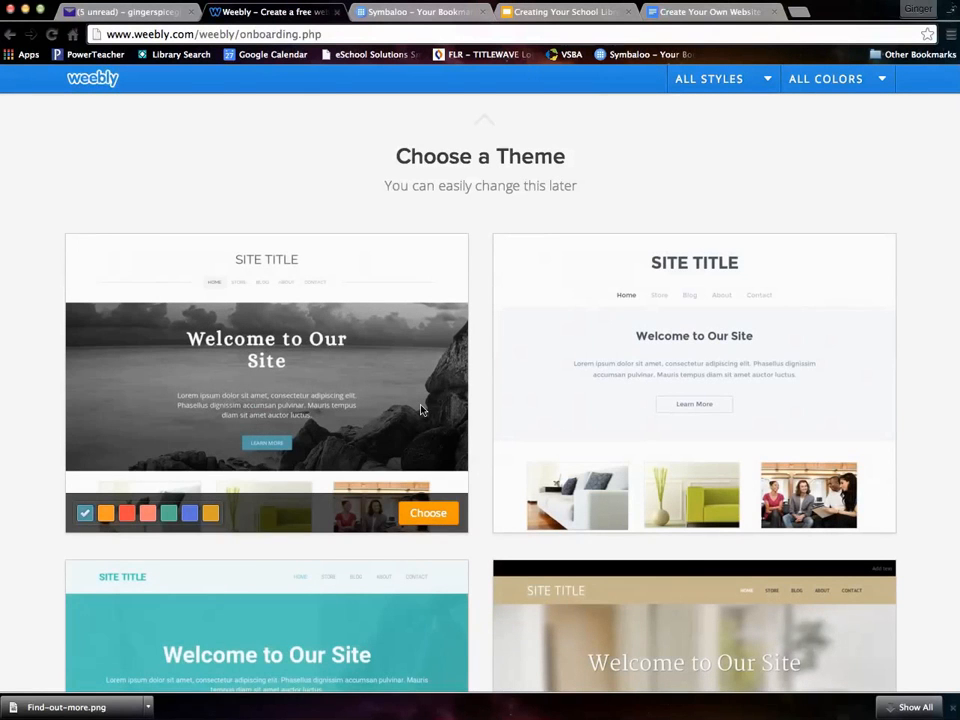
{"action": "scroll", "coordinate": [421, 409], "scroll_direction": "down", "scroll_amount": 2}
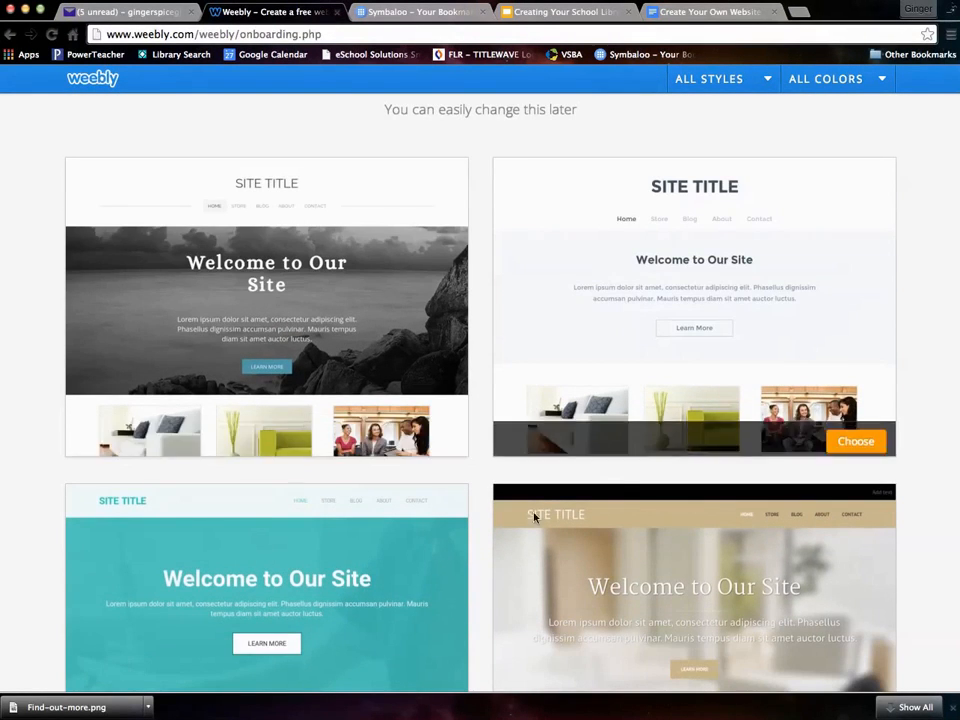
{"action": "scroll", "coordinate": [529, 519], "scroll_direction": "down", "scroll_amount": 4}
{"action": "scroll", "coordinate": [514, 519], "scroll_direction": "down", "scroll_amount": 3}
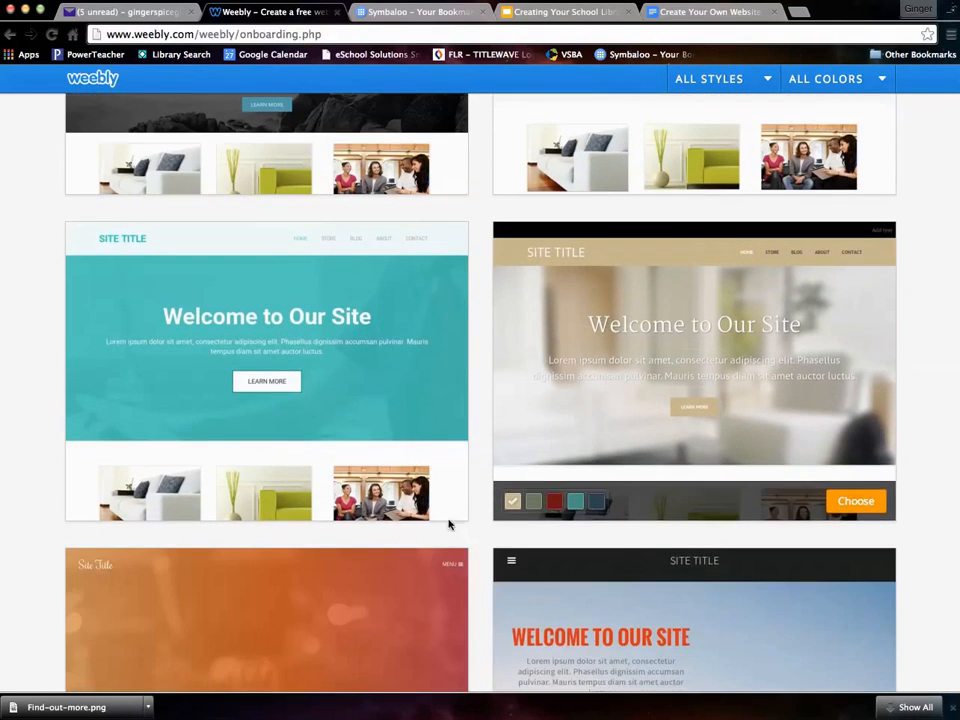
{"action": "scroll", "coordinate": [465, 514], "scroll_direction": "down", "scroll_amount": 5}
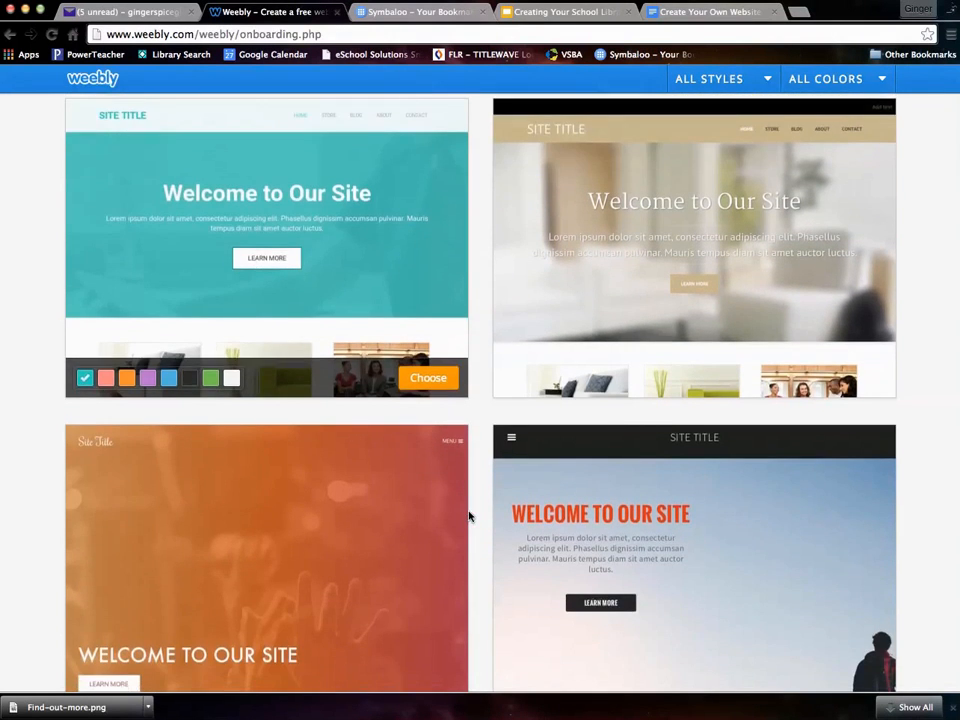
{"action": "scroll", "coordinate": [469, 516], "scroll_direction": "down", "scroll_amount": 4}
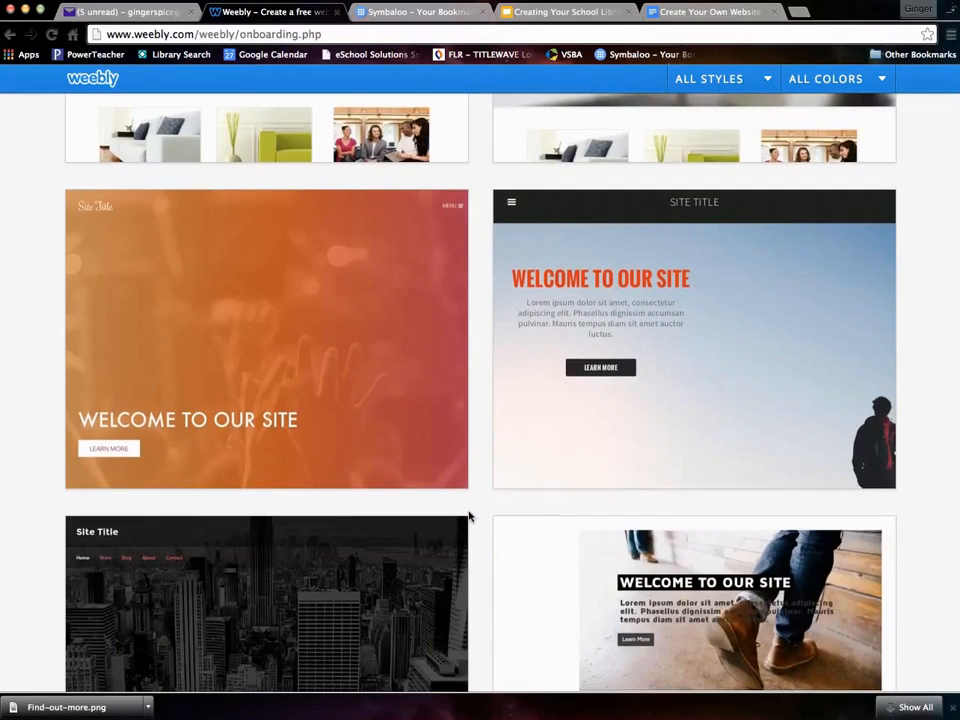
{"action": "scroll", "coordinate": [469, 516], "scroll_direction": "down", "scroll_amount": 4}
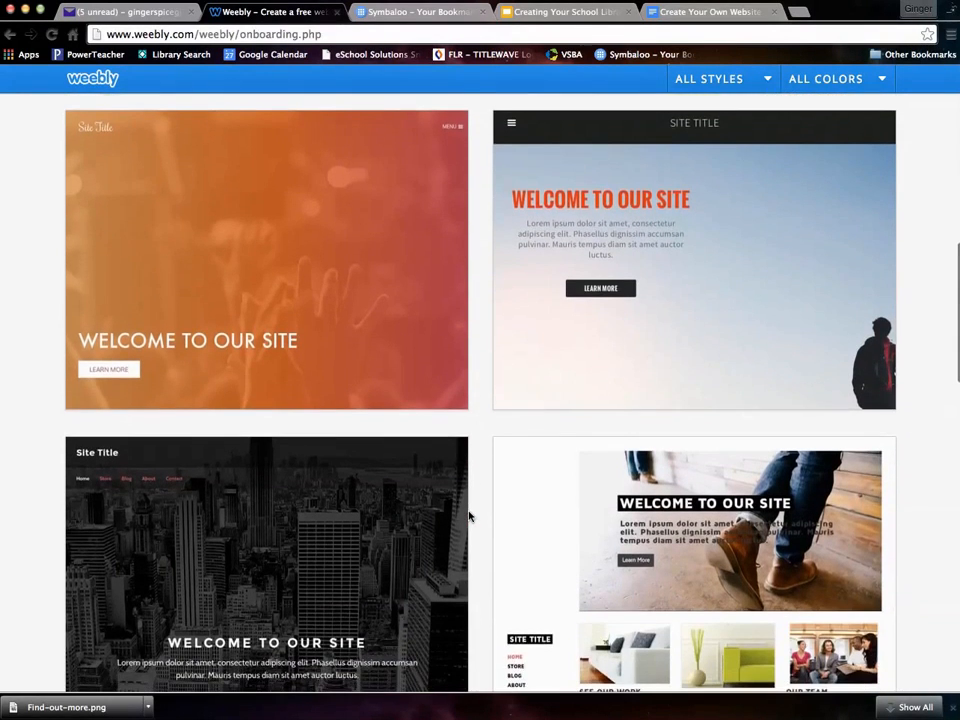
{"action": "scroll", "coordinate": [467, 514], "scroll_direction": "down", "scroll_amount": 2}
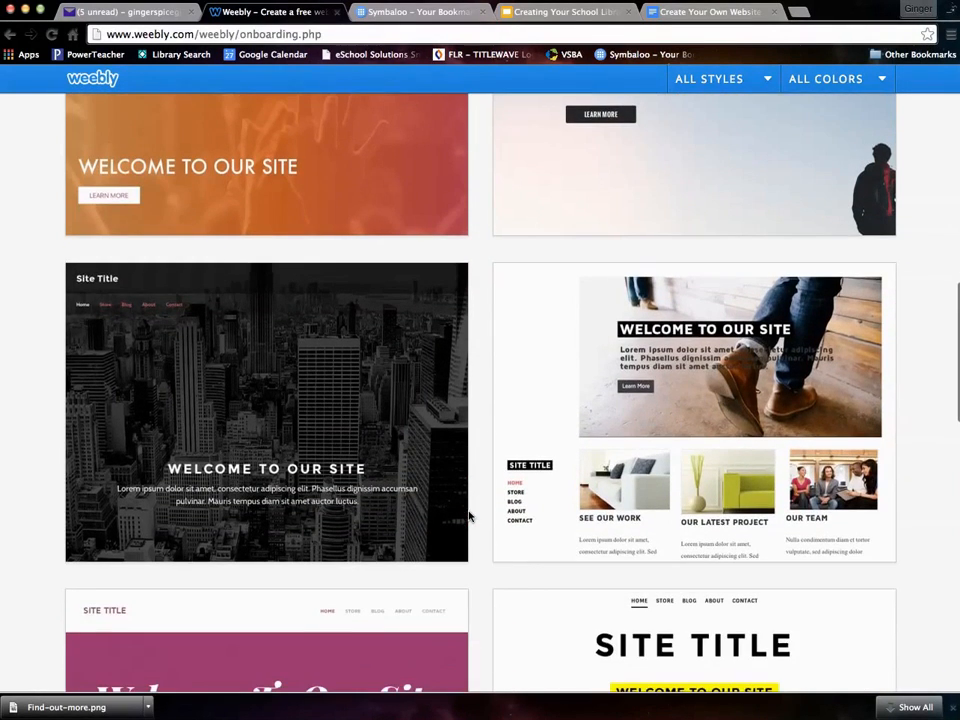
{"action": "mouse_move", "coordinate": [368, 381]}
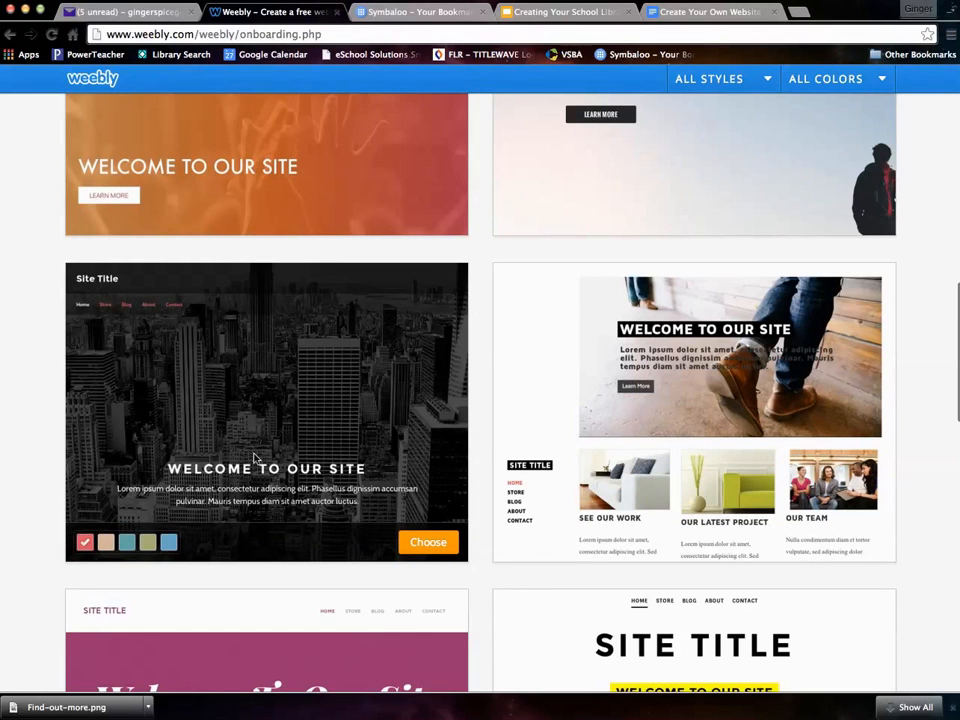
- Find the Eiffel Tower theme and pick its green colour scheme, after trying blue
{"action": "scroll", "coordinate": [255, 458], "scroll_direction": "down", "scroll_amount": 2}
{"action": "scroll", "coordinate": [296, 414], "scroll_direction": "down", "scroll_amount": 3}
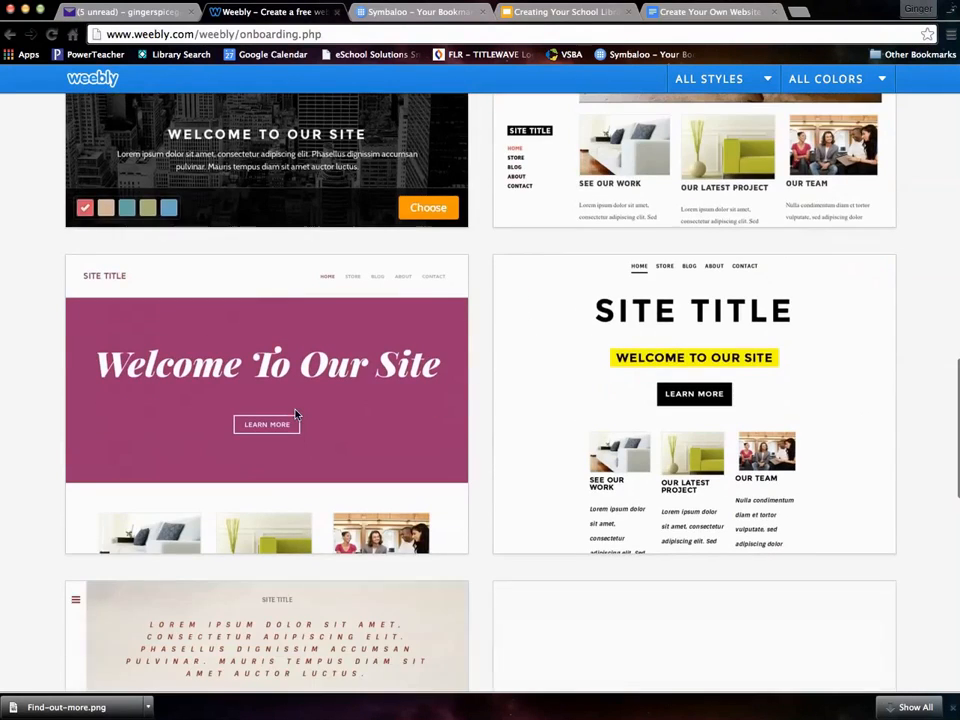
{"action": "scroll", "coordinate": [369, 422], "scroll_direction": "down", "scroll_amount": 2}
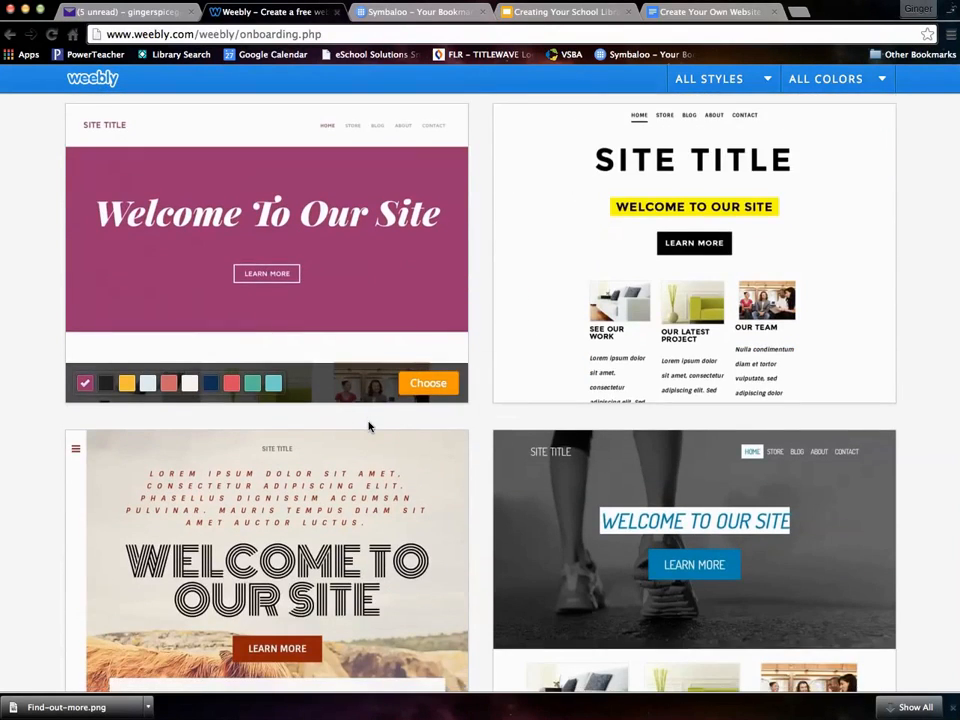
{"action": "scroll", "coordinate": [369, 426], "scroll_direction": "down", "scroll_amount": 2}
{"action": "scroll", "coordinate": [369, 426], "scroll_direction": "down", "scroll_amount": 3}
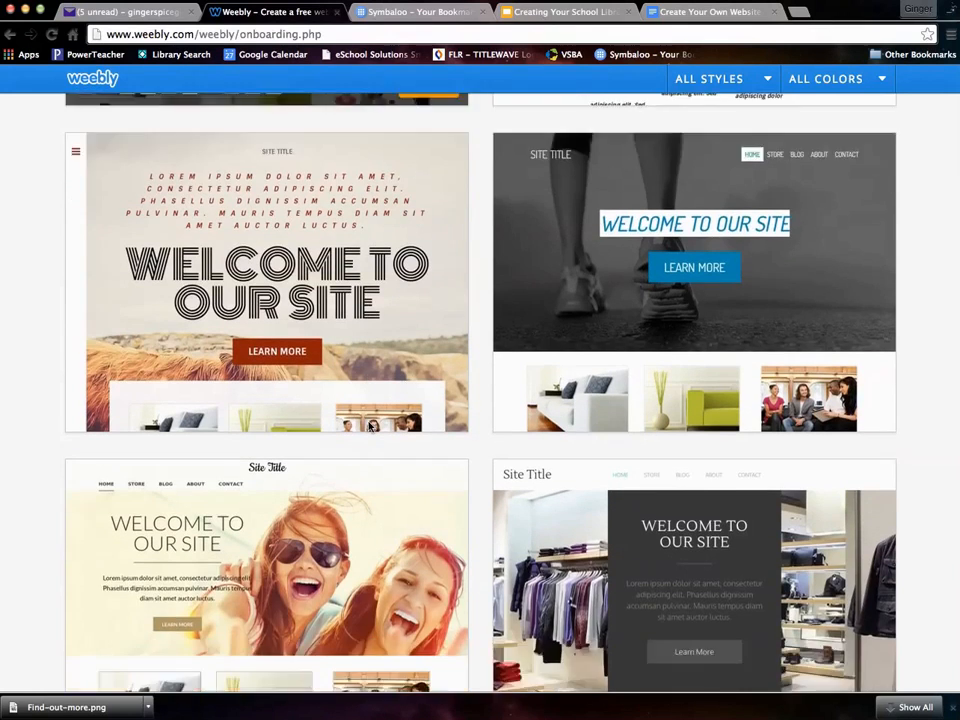
{"action": "scroll", "coordinate": [369, 426], "scroll_direction": "down", "scroll_amount": 2}
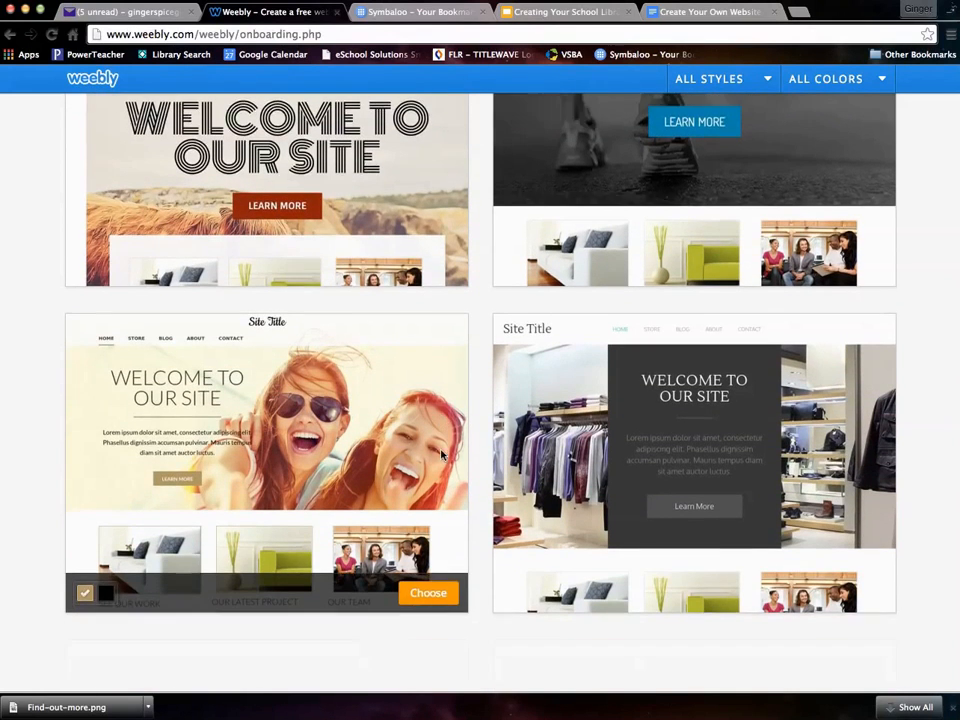
{"action": "scroll", "coordinate": [441, 456], "scroll_direction": "down", "scroll_amount": 3}
{"action": "scroll", "coordinate": [441, 456], "scroll_direction": "down", "scroll_amount": 8}
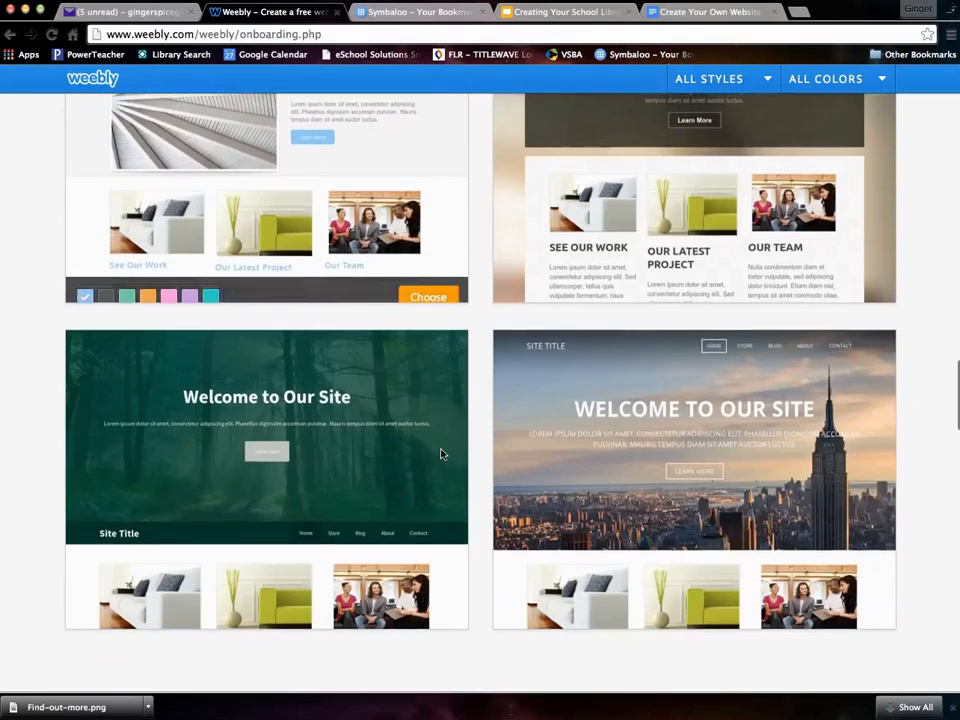
{"action": "scroll", "coordinate": [441, 455], "scroll_direction": "down", "scroll_amount": 3}
{"action": "scroll", "coordinate": [441, 455], "scroll_direction": "down", "scroll_amount": 6}
{"action": "scroll", "coordinate": [441, 454], "scroll_direction": "up", "scroll_amount": 2}
{"action": "mouse_move", "coordinate": [643, 390]}
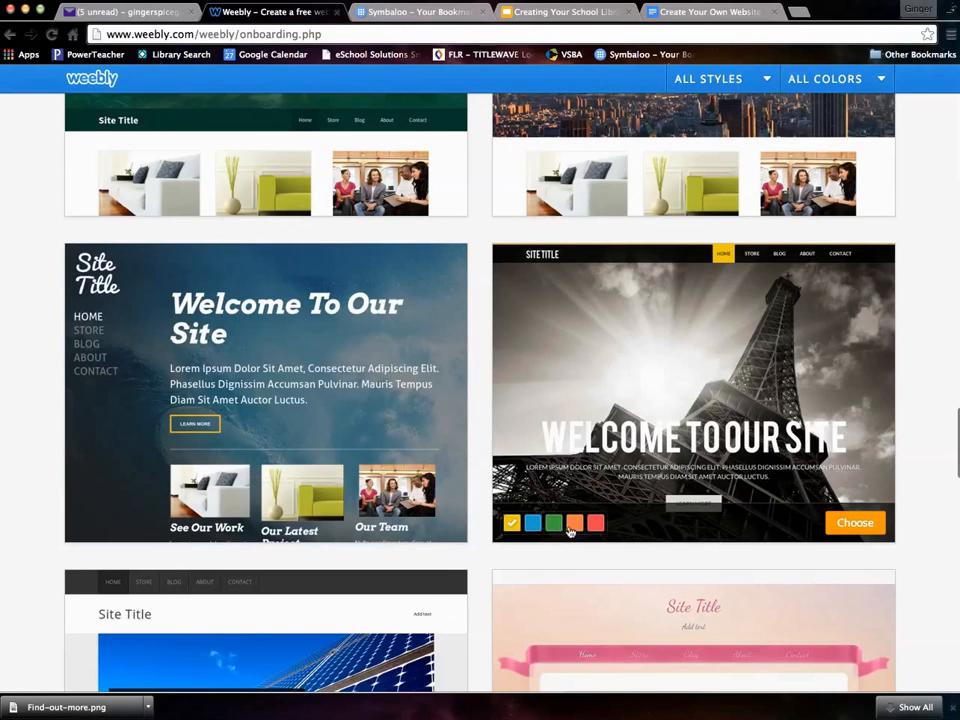
{"action": "left_click", "coordinate": [531, 524]}
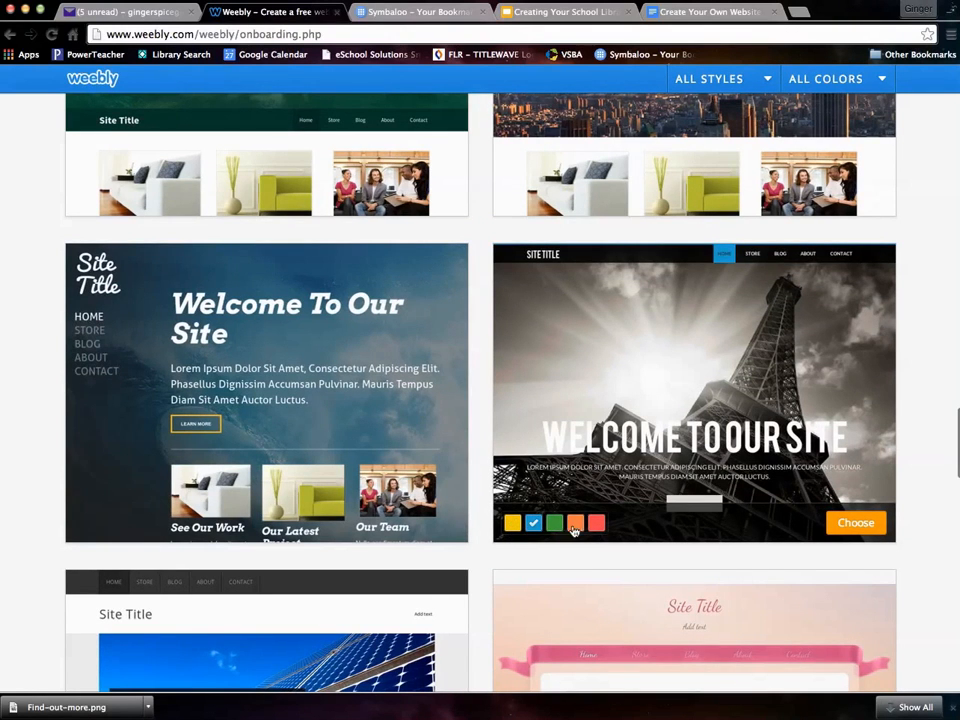
{"action": "left_click", "coordinate": [554, 522]}
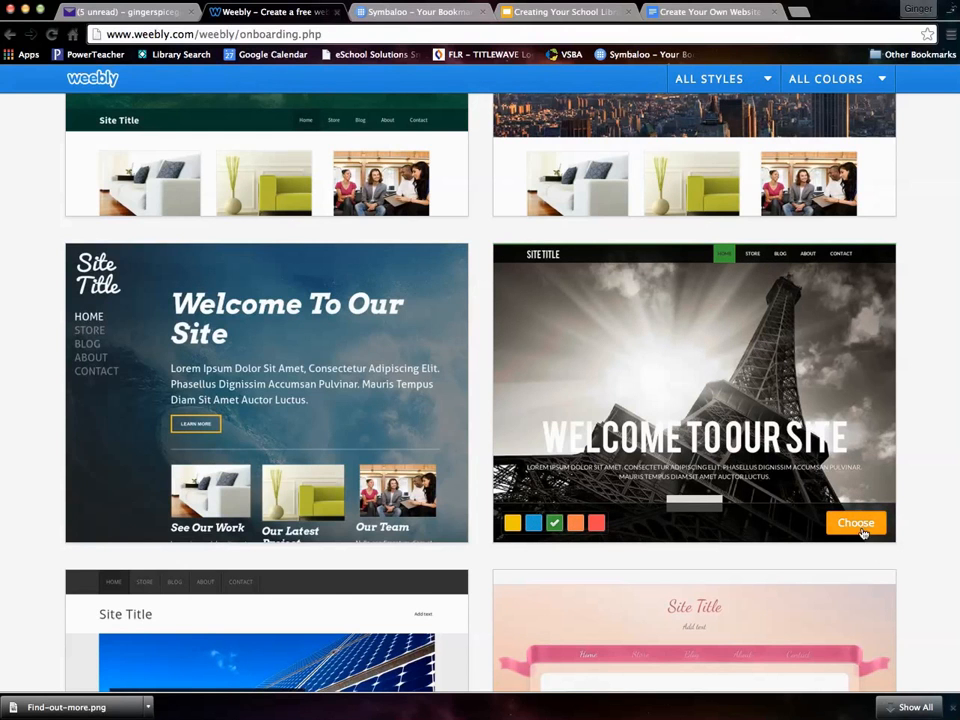
- Apply the green Eiffel Tower theme and try 'myschoollibrary' as a free weebly.com subdomain
{"action": "left_click", "coordinate": [864, 527]}
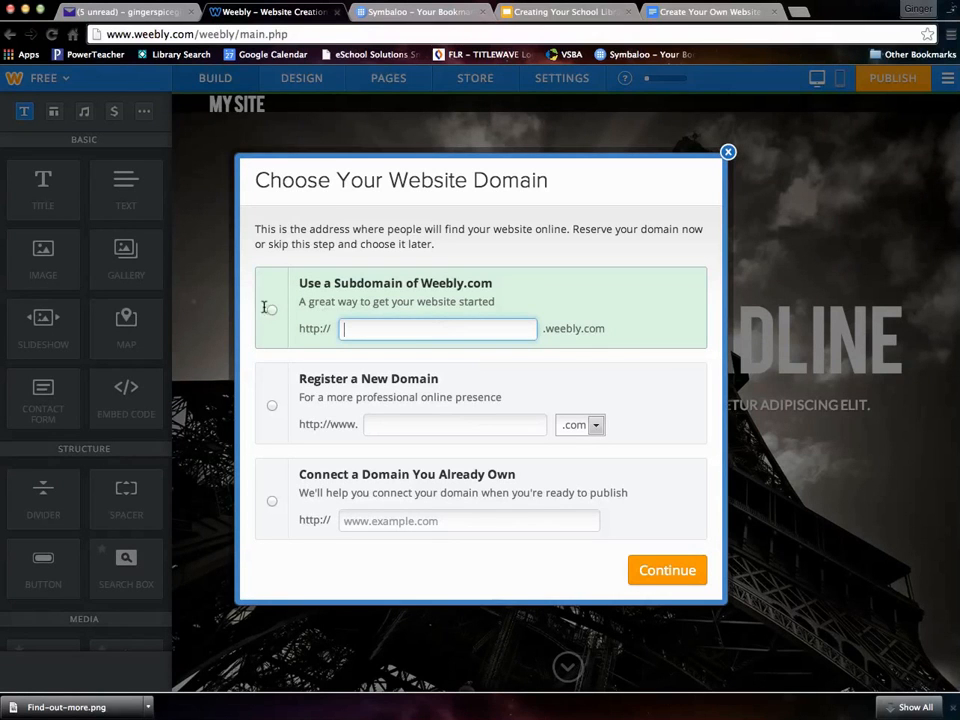
{"action": "left_click", "coordinate": [271, 310]}
{"action": "left_click", "coordinate": [351, 327]}
{"action": "type", "text": "my"}
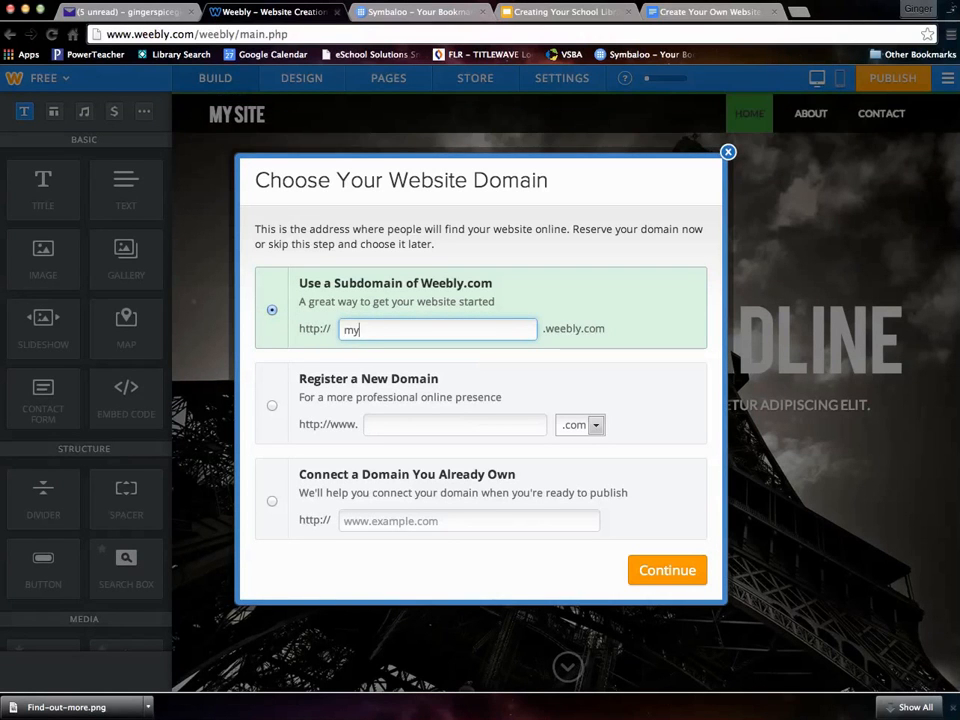
{"action": "type", "text": "schoollibrary"}
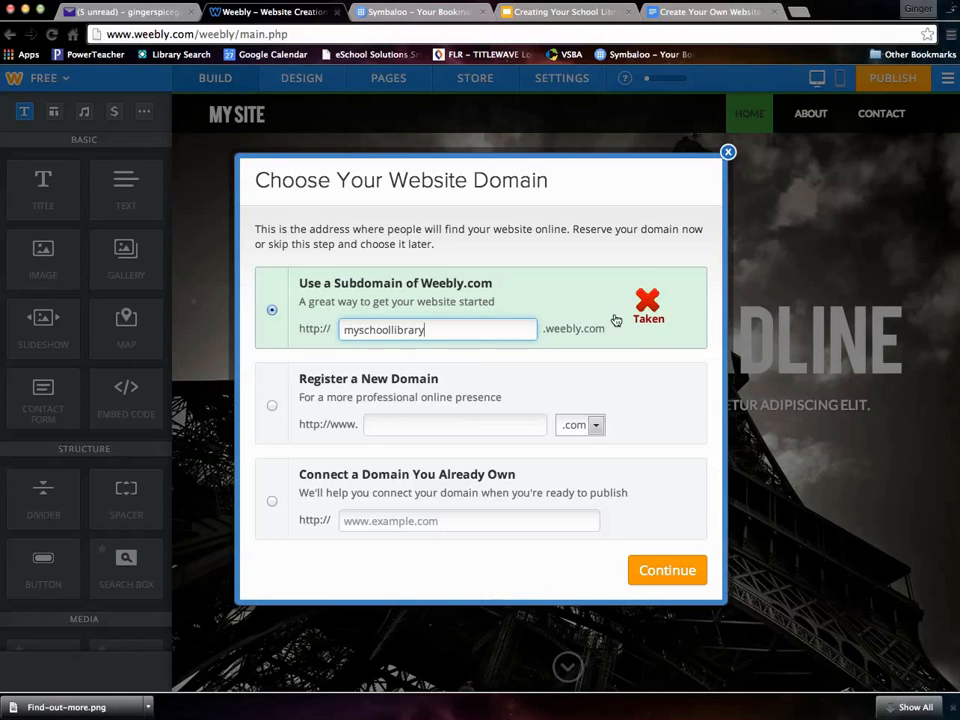
- Replace the taken name with the available subdomain SMMHSLMC and continue to the editor
{"action": "left_click_drag", "start_coordinate": [446, 330], "coordinate": [348, 322]}
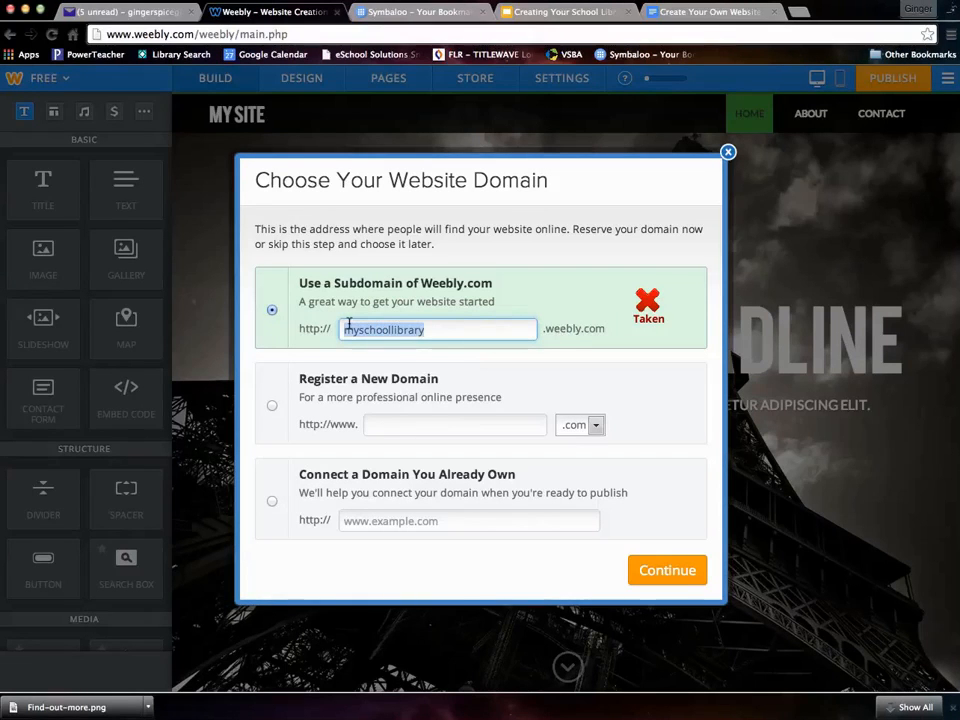
{"action": "type", "text": "SMMHSLi"}
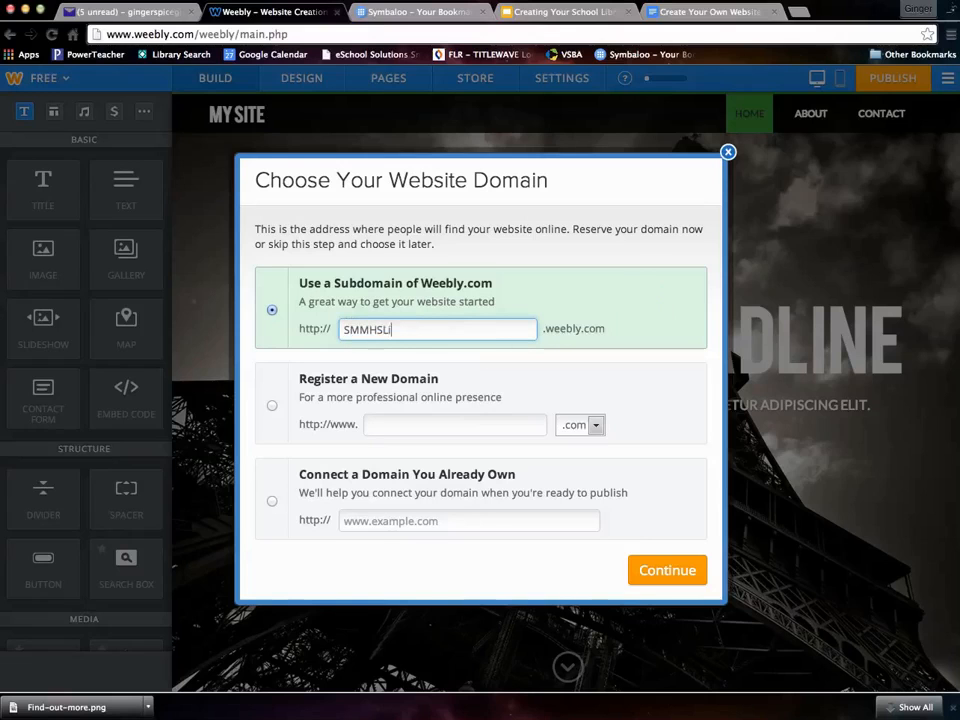
{"action": "type", "text": "brary"}
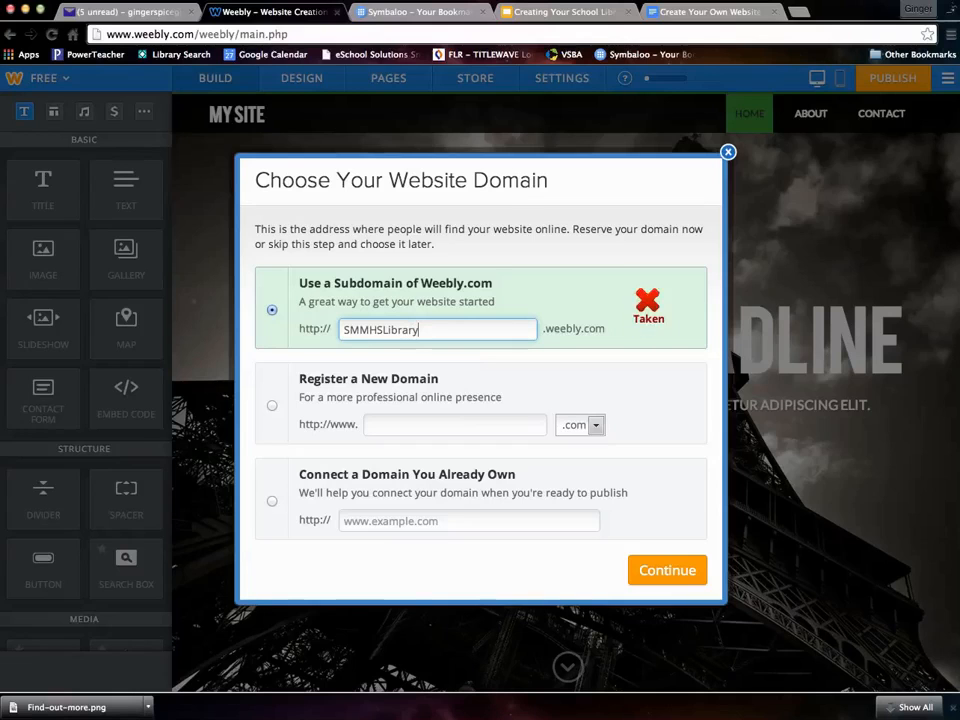
{"action": "key", "text": "BackSpace"}
{"action": "key", "text": "BackSpace"}
{"action": "key", "text": "BackSpace"}
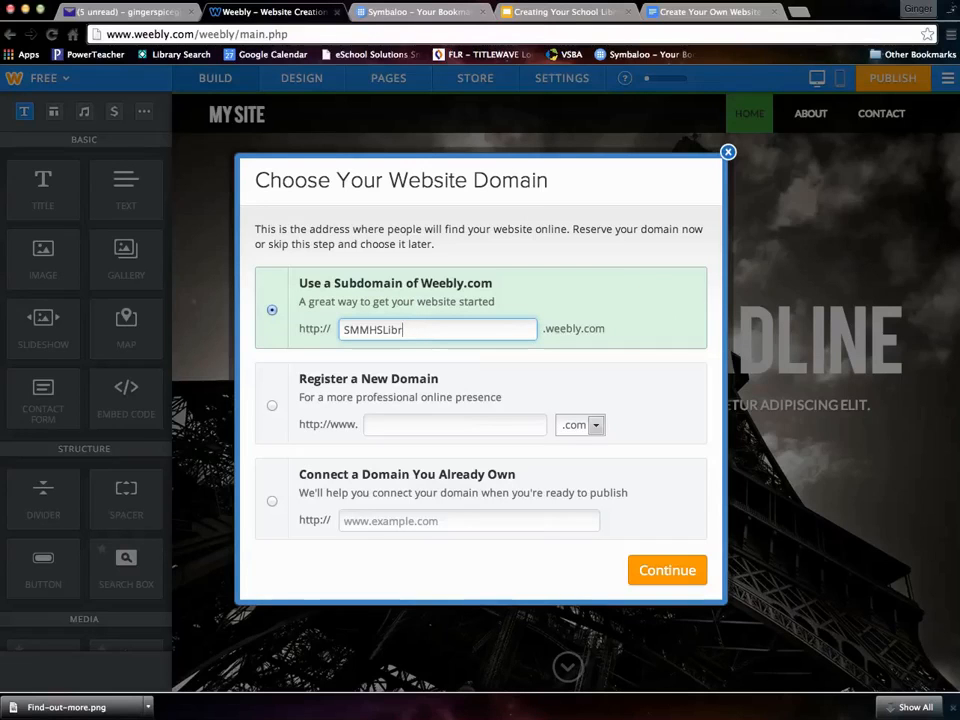
{"action": "key", "text": "BackSpace"}
{"action": "key", "text": "BackSpace"}
{"action": "key", "text": "BackSpace"}
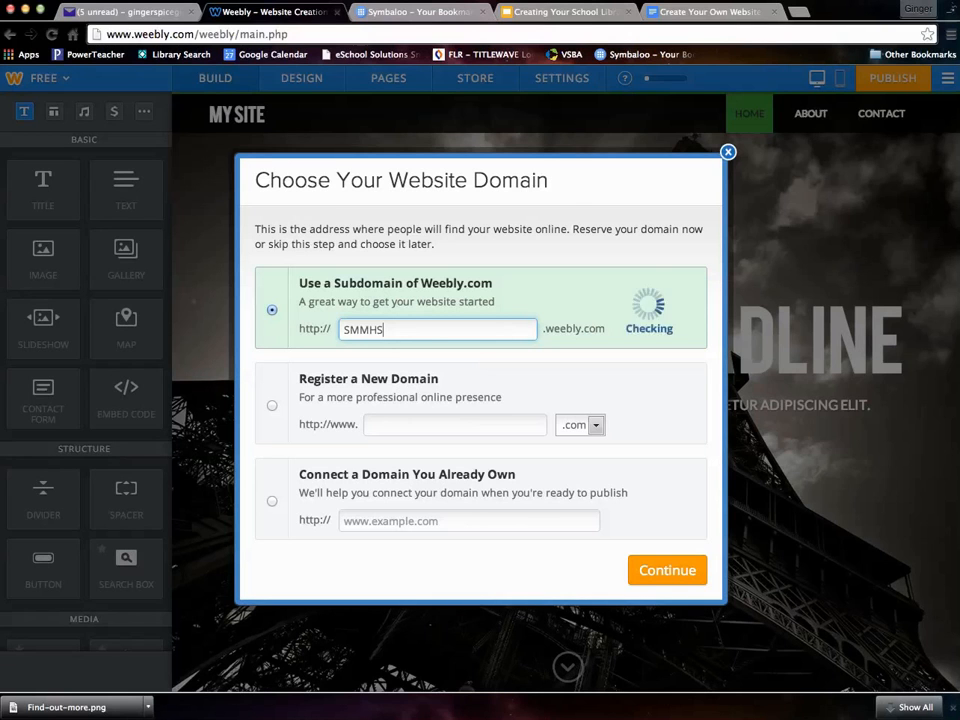
{"action": "type", "text": "LMC"}
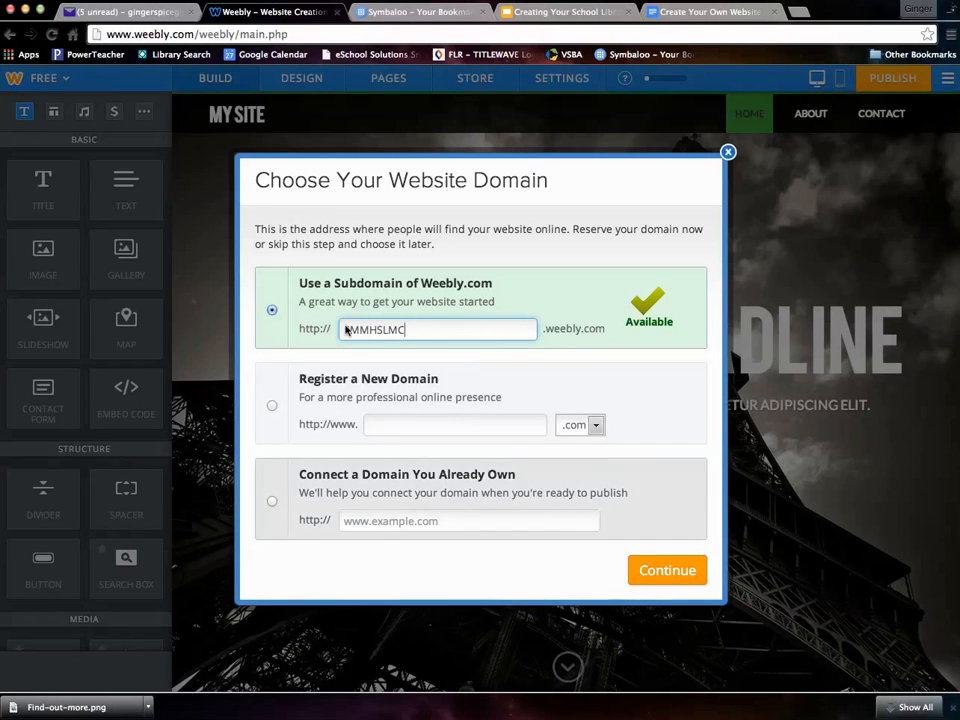
{"action": "left_click", "coordinate": [667, 571]}
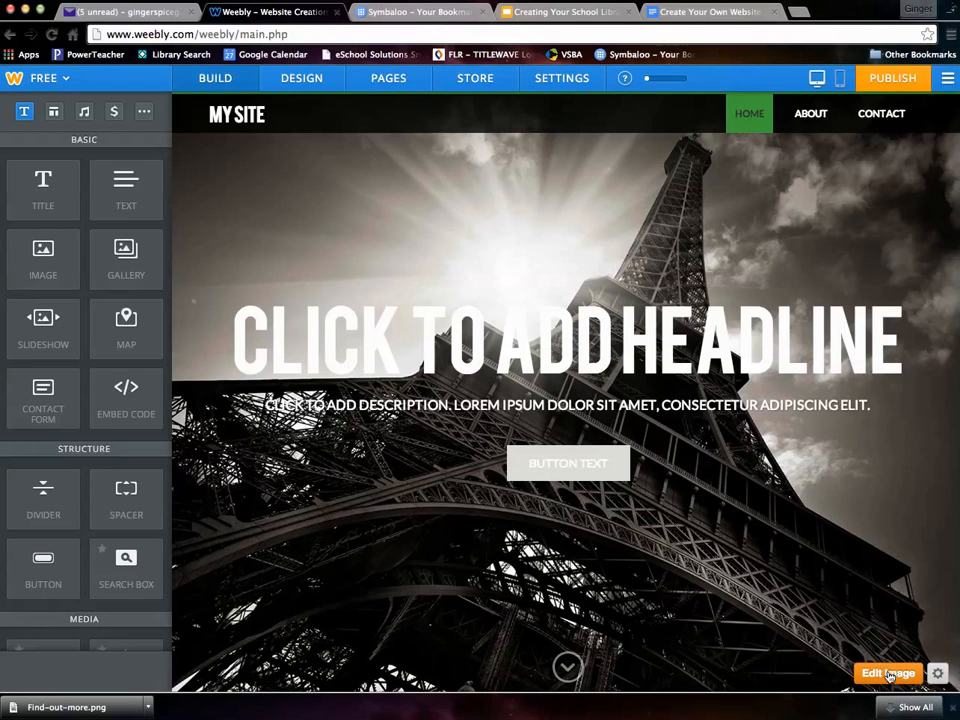
- Open the hero background chooser, preview the beach-volleyball photo, and go to Upload Image
{"action": "left_click", "coordinate": [887, 674]}
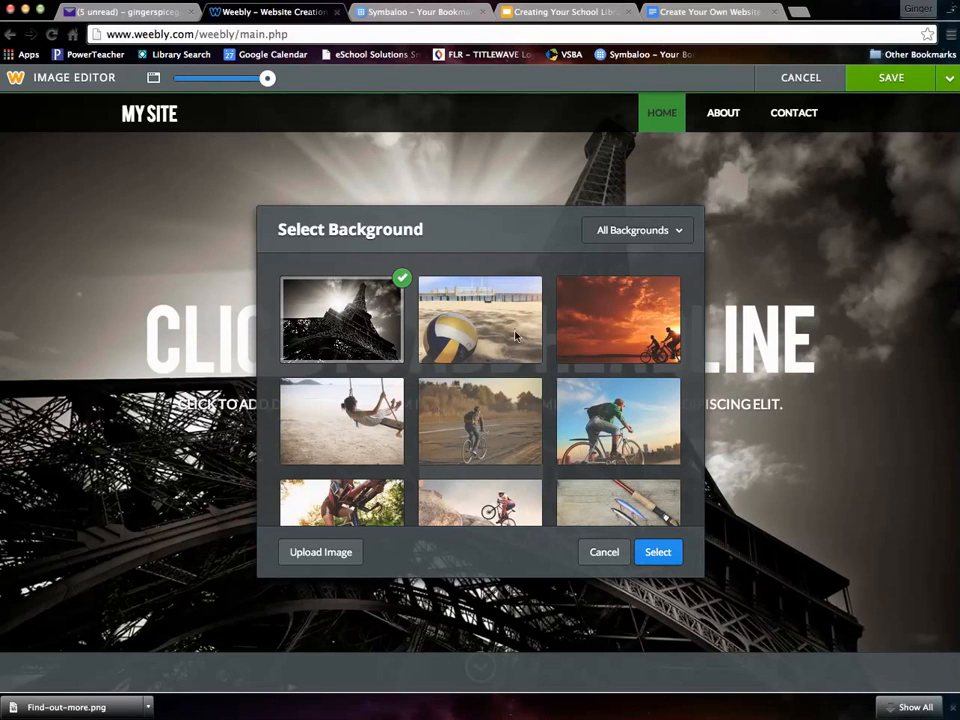
{"action": "left_click", "coordinate": [480, 332]}
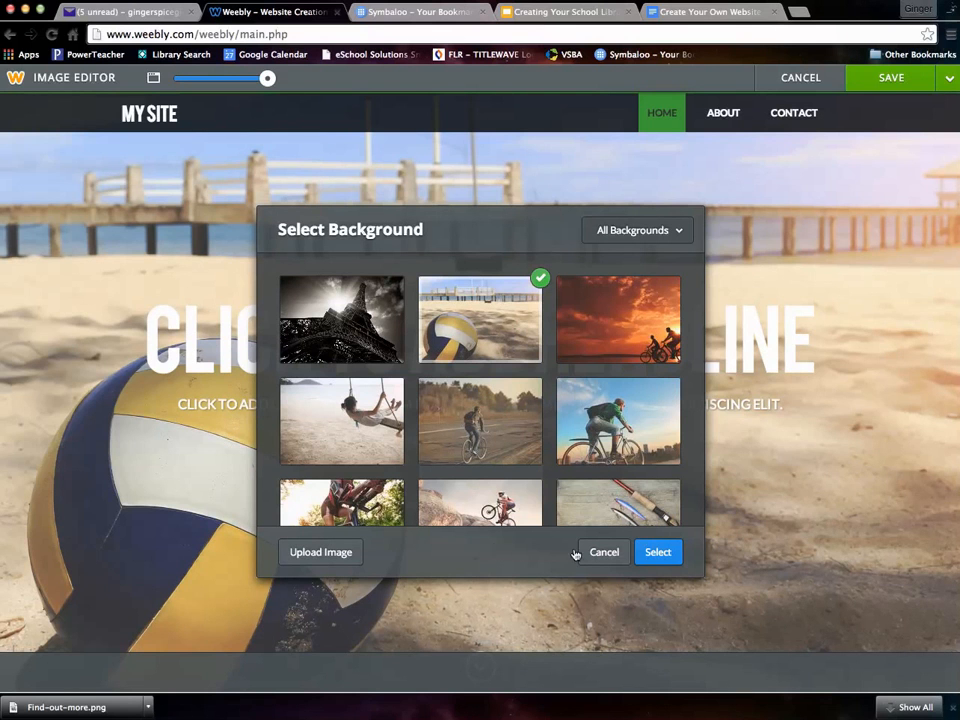
{"action": "left_click", "coordinate": [336, 556]}
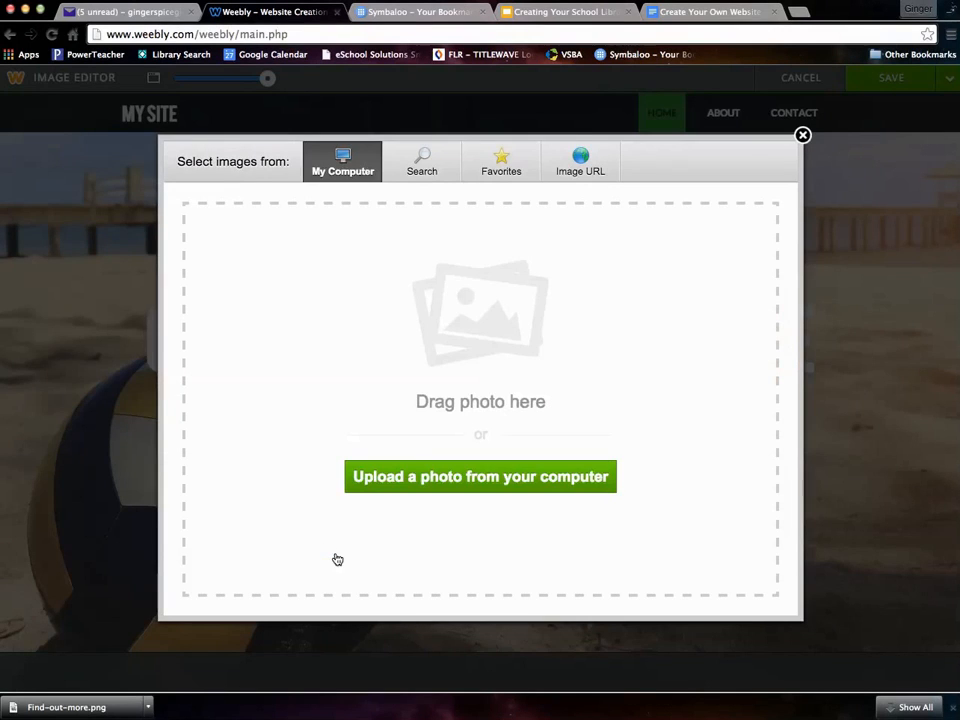
- Upload 2015-02-09_21-40-15.jpg and set it as the Home hero background
{"action": "left_click", "coordinate": [454, 477]}
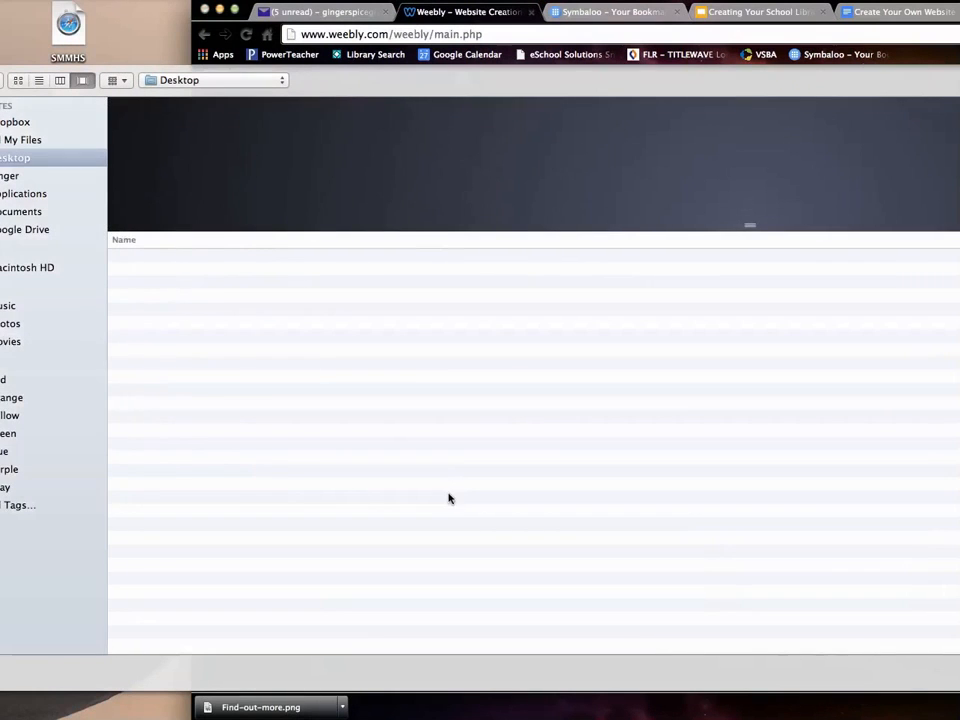
{"action": "left_click", "coordinate": [150, 270]}
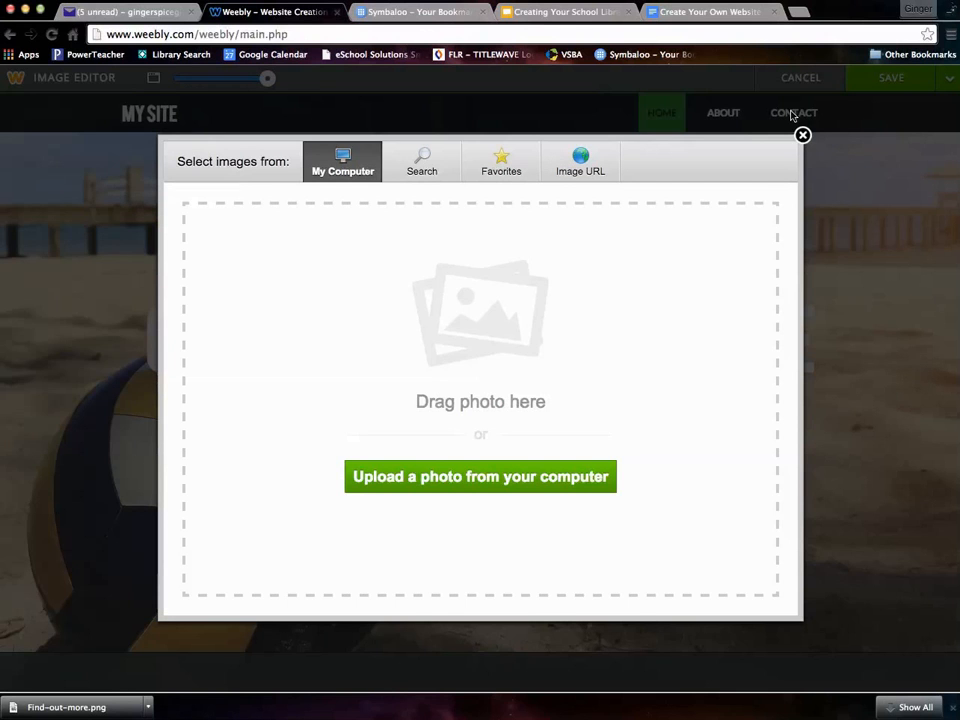
{"action": "left_click", "coordinate": [828, 430]}
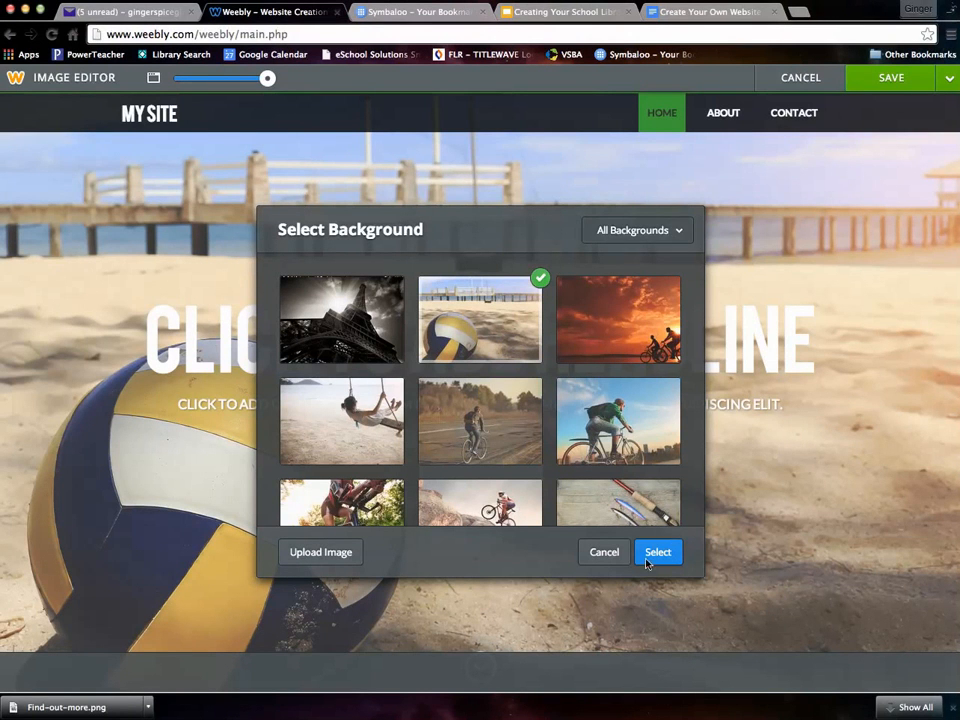
{"action": "left_click", "coordinate": [604, 552]}
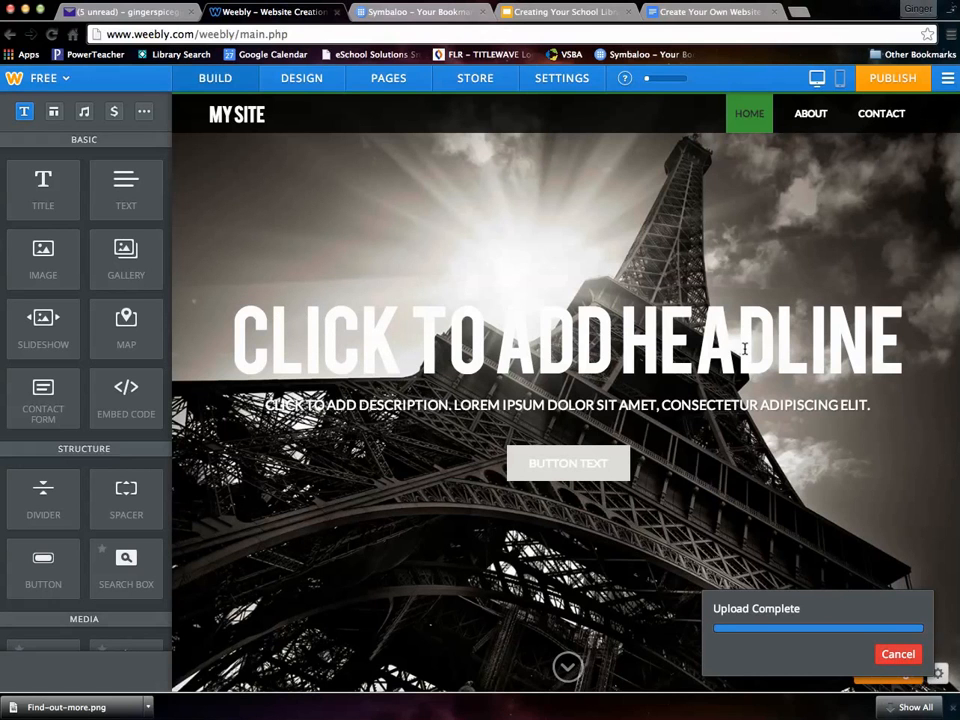
- Change the Home headline to 'WELCOME TO THE LIBRARY'
{"action": "double_click", "coordinate": [345, 346]}
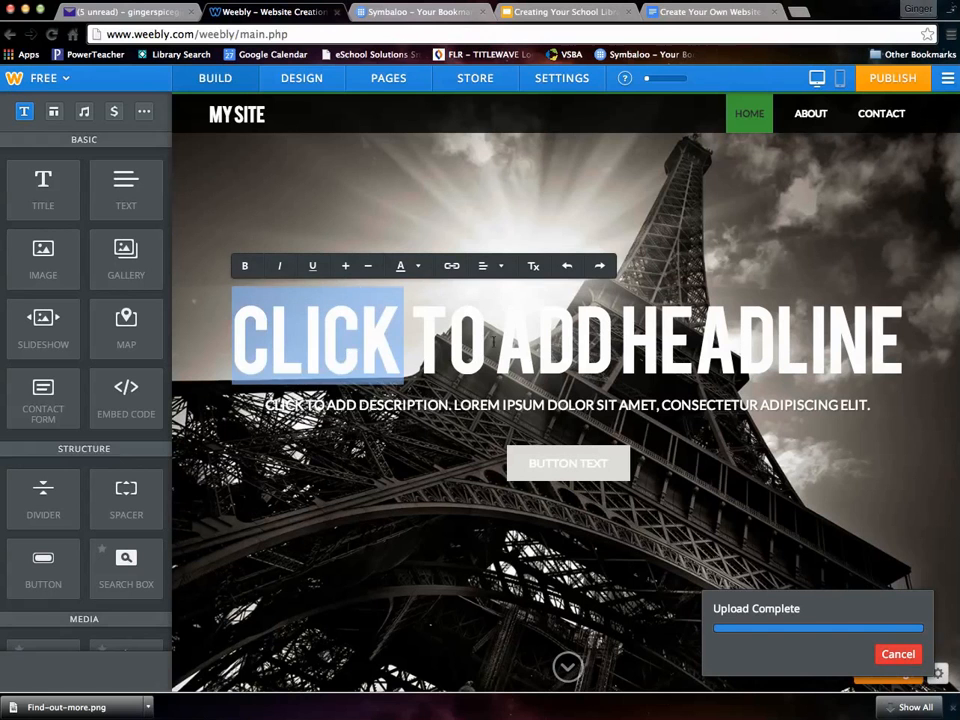
{"action": "left_click", "coordinate": [365, 345]}
{"action": "left_click_drag", "start_coordinate": [893, 338], "coordinate": [243, 325]}
{"action": "key", "text": "BackSpace"}
{"action": "type", "text": "WEL"}
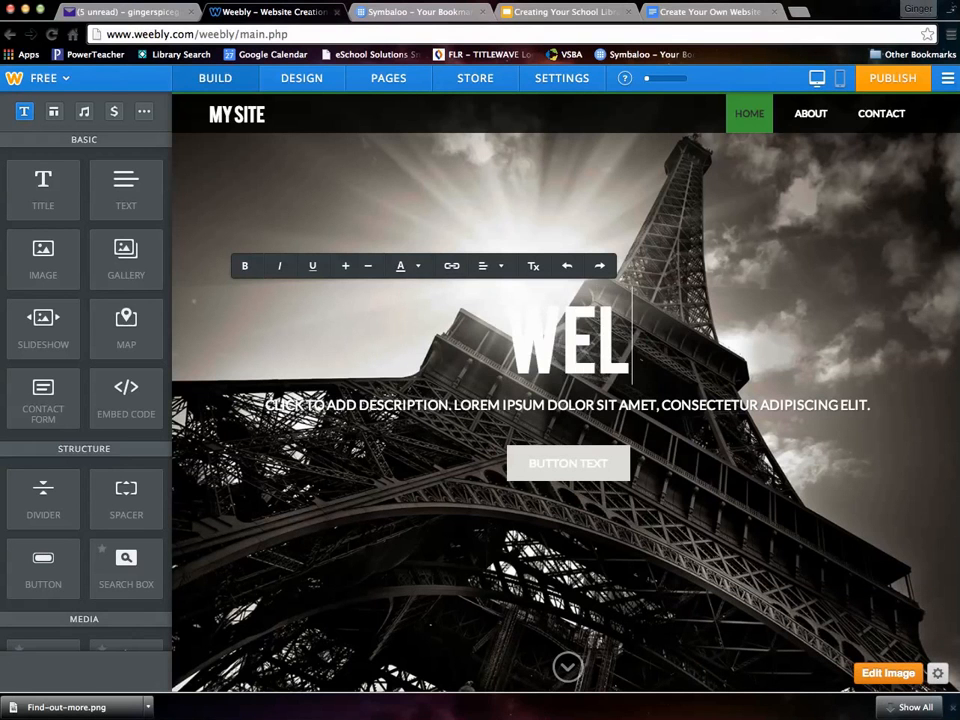
{"action": "type", "text": "COME TO THE"}
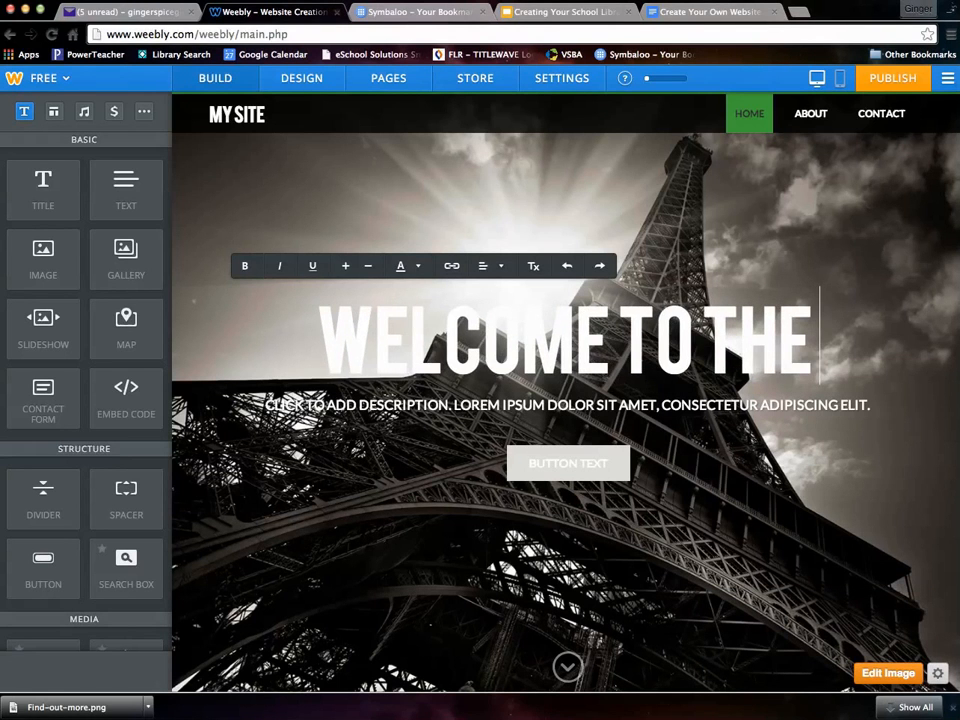
{"action": "type", "text": " LIB"}
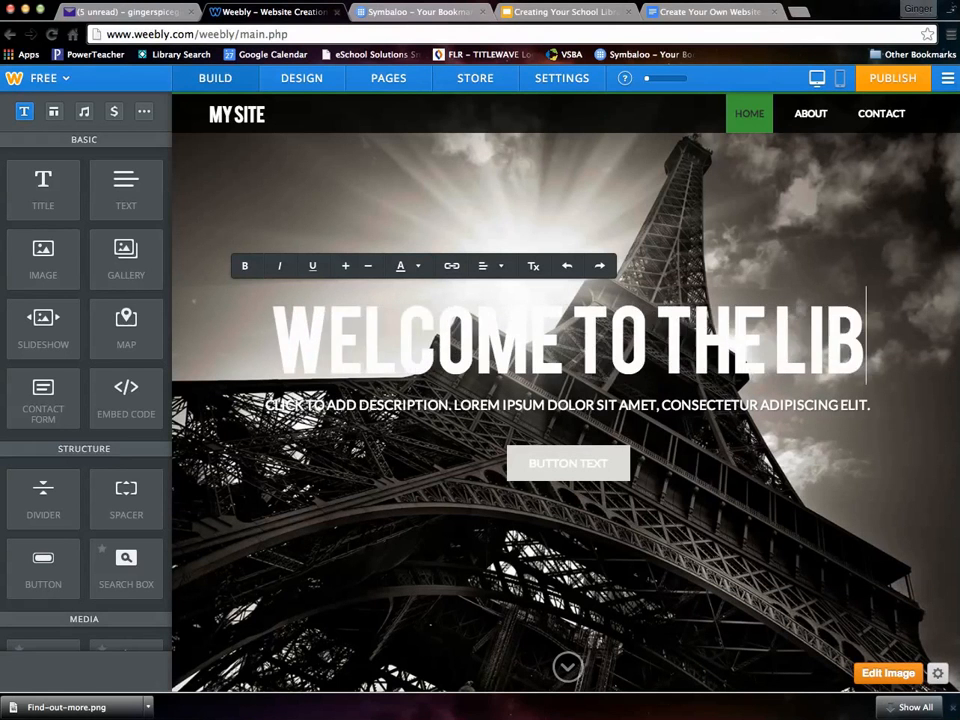
{"action": "type", "text": "RARY"}
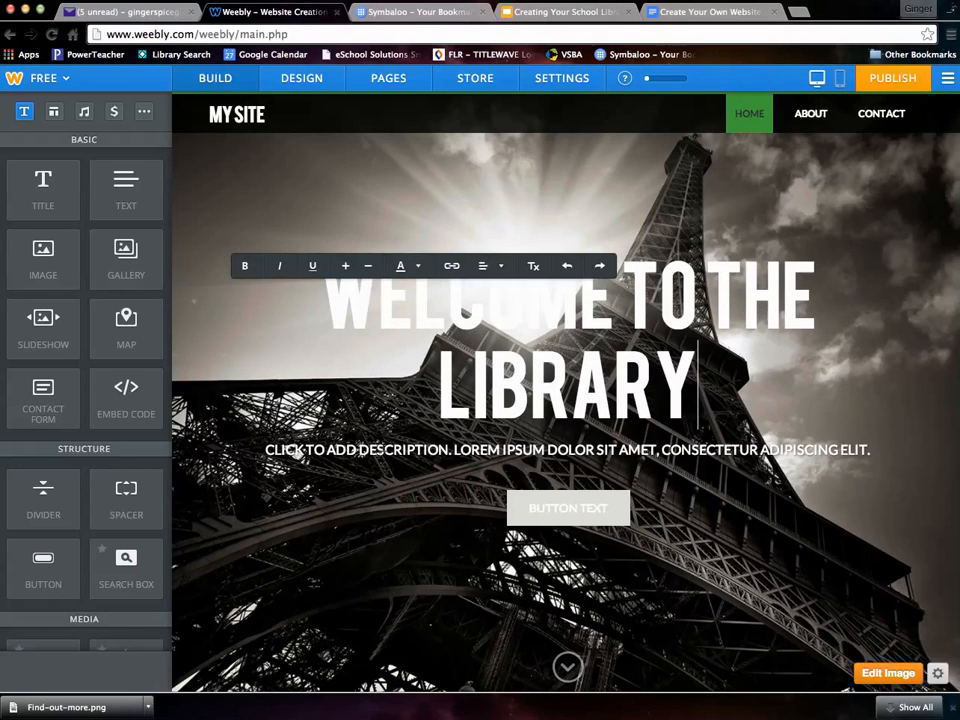
- Replace the description with 'USE THE TABS TO NAVIGATE' and move to the About page
{"action": "left_click", "coordinate": [294, 451]}
{"action": "left_click_drag", "start_coordinate": [870, 451], "coordinate": [265, 451]}
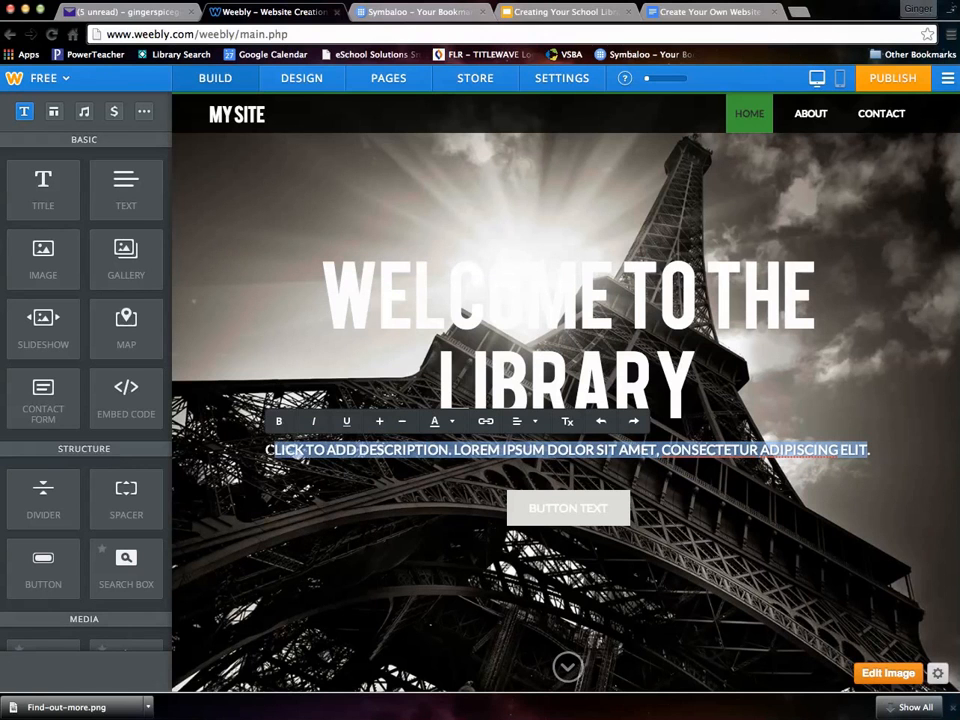
{"action": "key", "text": "BackSpace"}
{"action": "type", "text": "USE THE TA"}
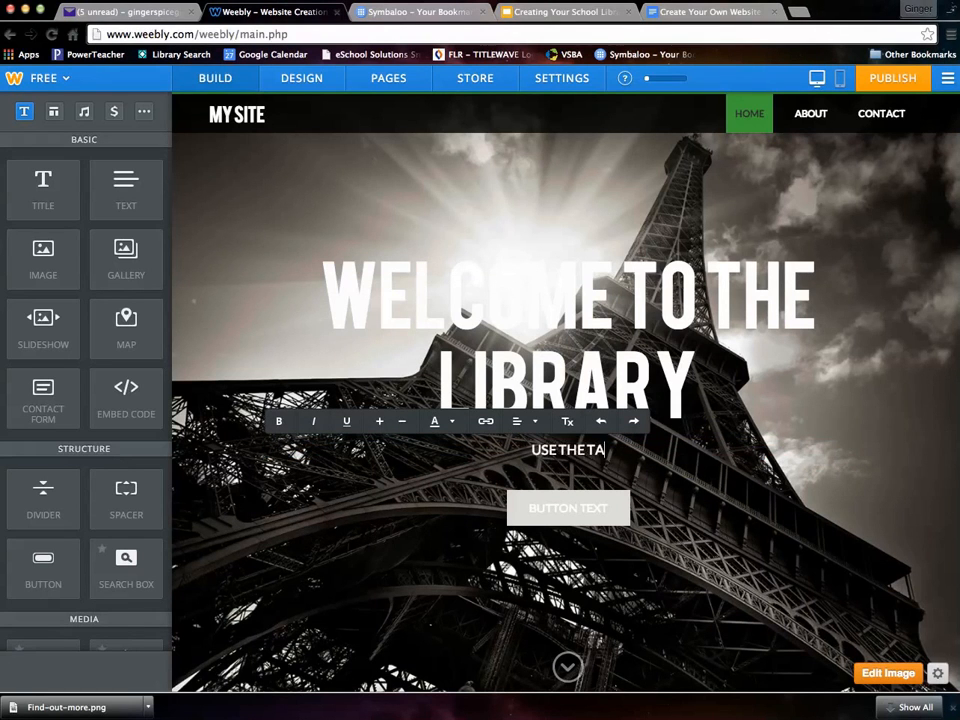
{"action": "type", "text": "BS TO NAVIGATE"}
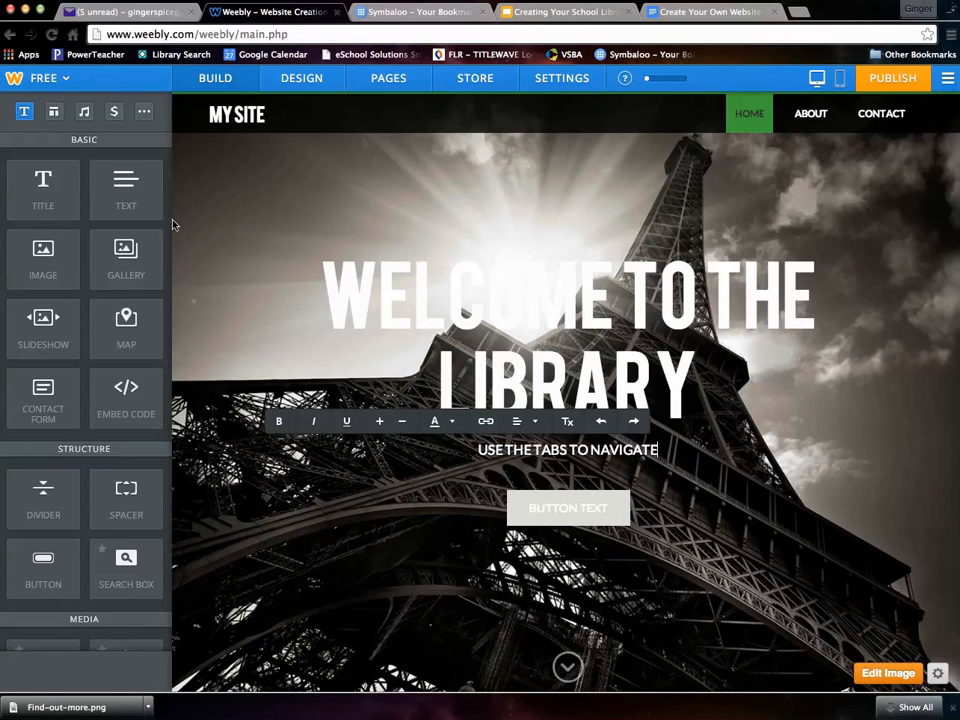
{"action": "left_click", "coordinate": [623, 425]}
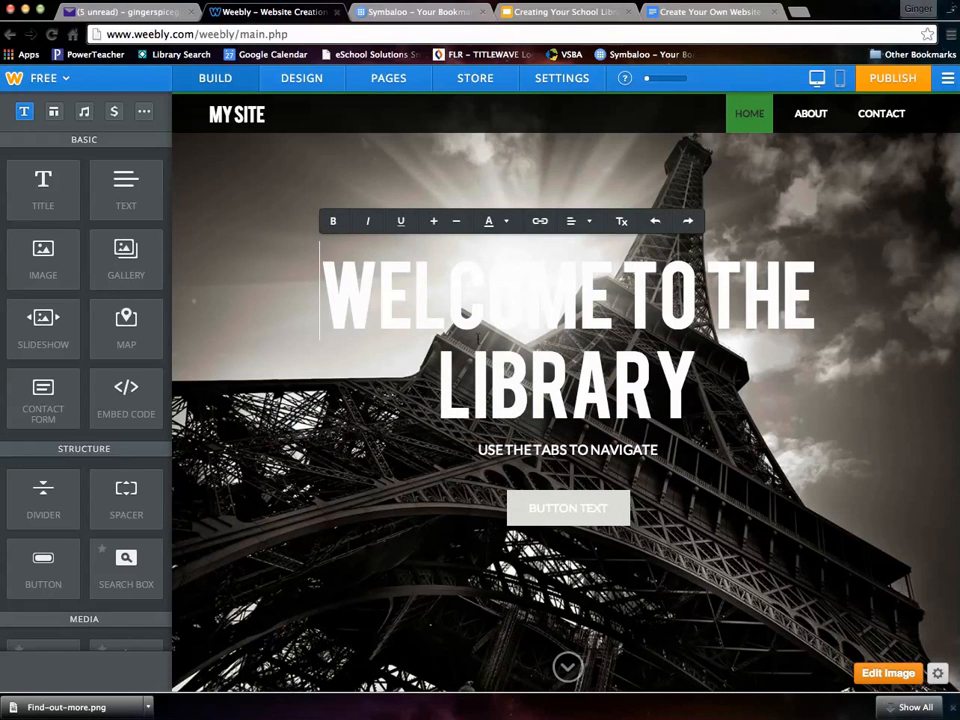
{"action": "left_click", "coordinate": [825, 120]}
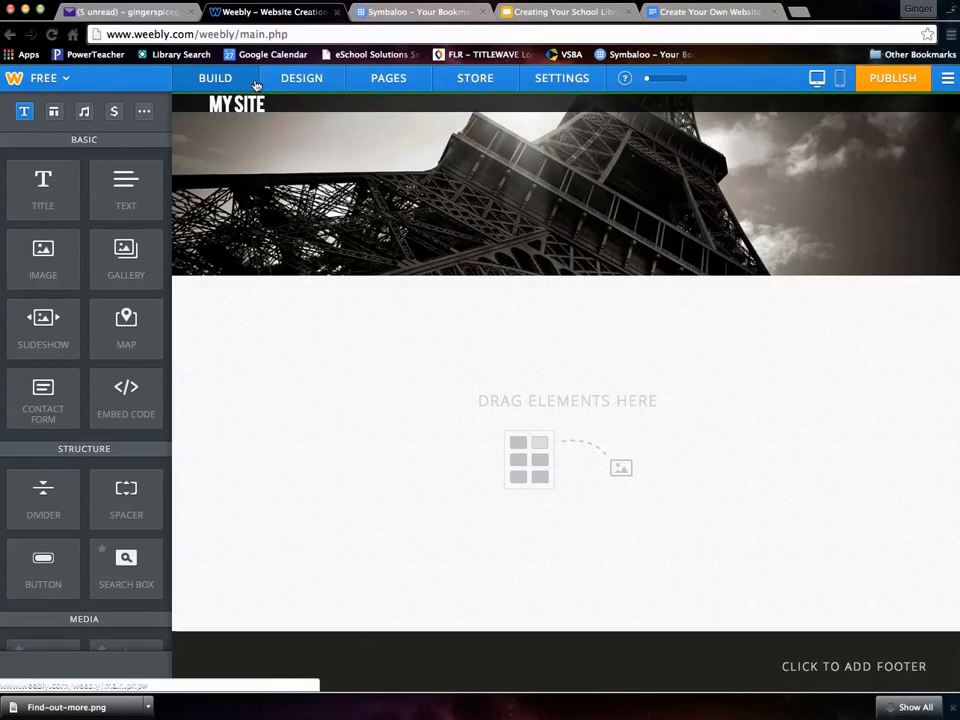
- Add an About title introducing the librarian by name as the librarian here at SMMHS
{"action": "mouse_move", "coordinate": [493, 267]}
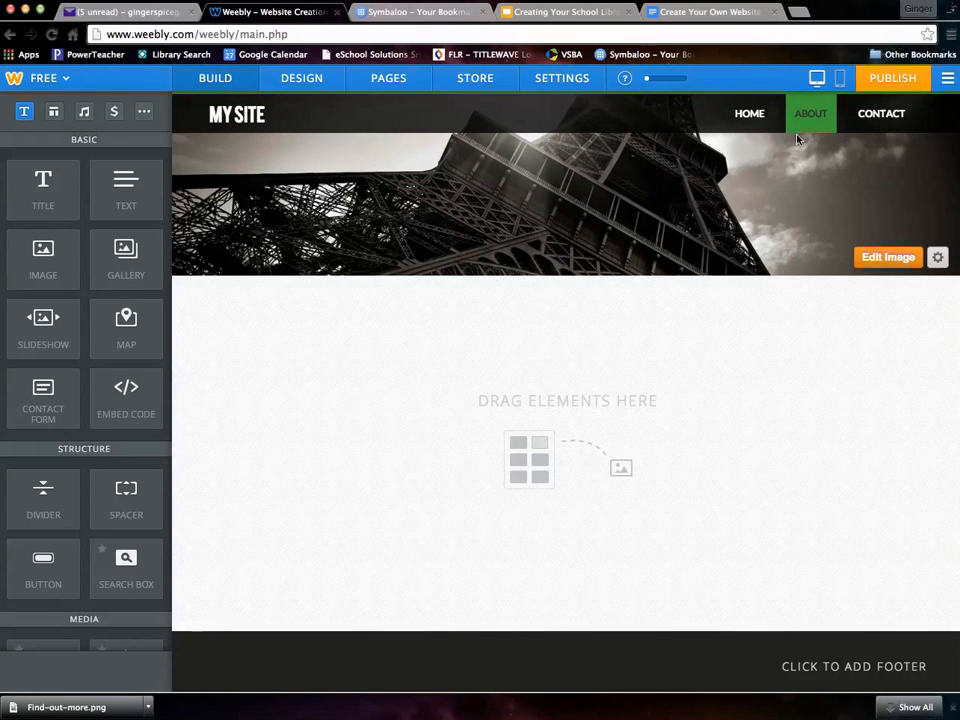
{"action": "left_click_drag", "start_coordinate": [45, 192], "coordinate": [311, 344]}
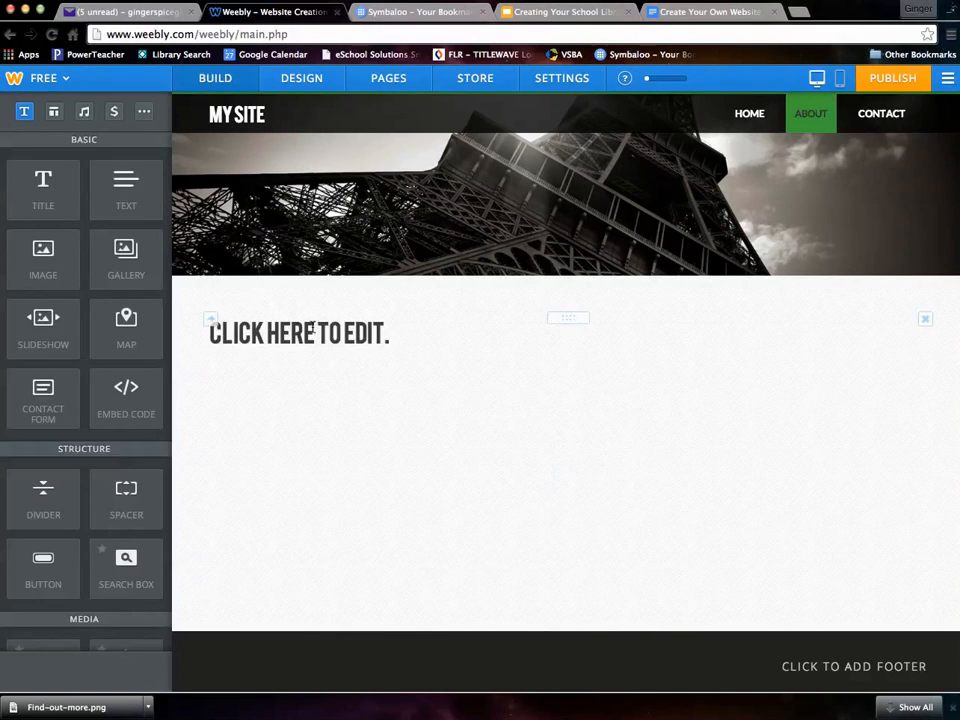
{"action": "left_click", "coordinate": [314, 330]}
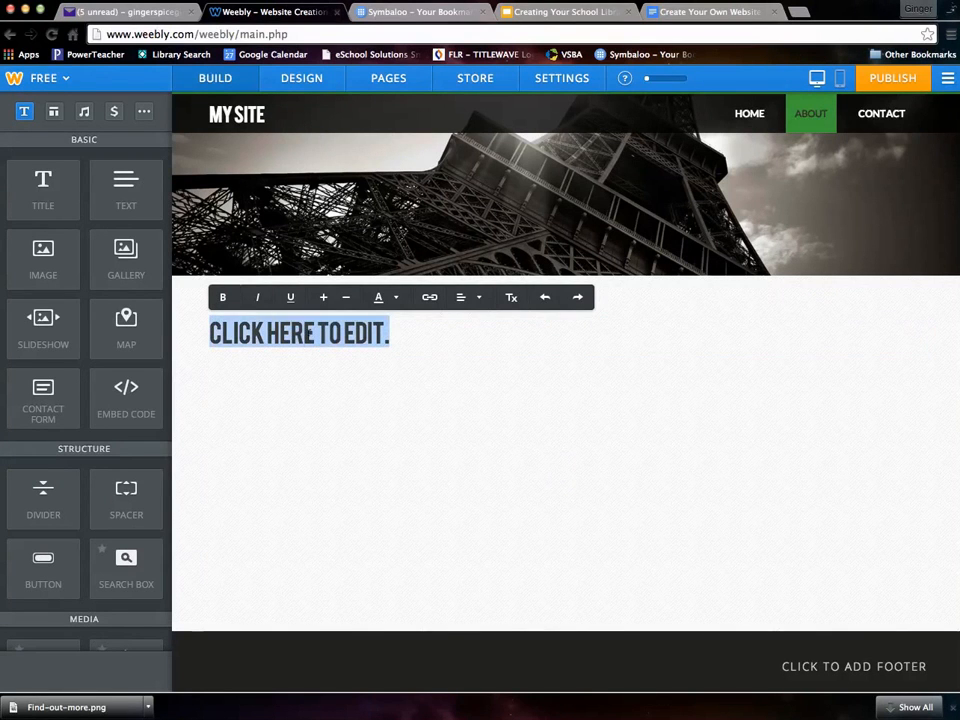
{"action": "type", "text": "HI"}
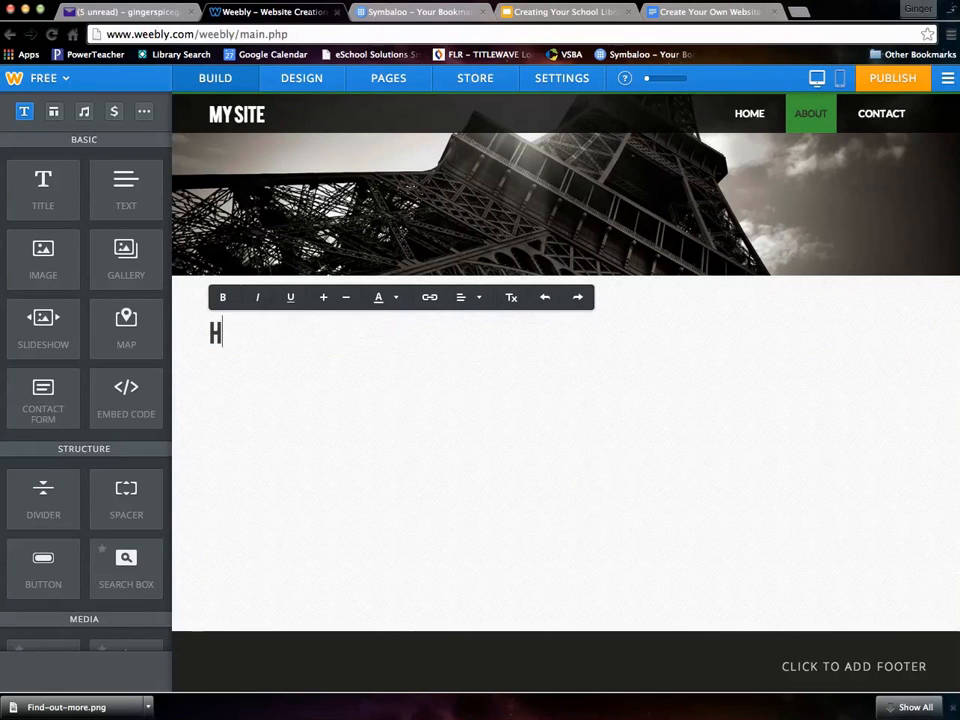
{"action": "type", "text": " M"}
{"action": "key", "text": "BackSpace"}
{"action": "key", "text": "BackSpace"}
{"action": "key", "text": "BackSpace"}
{"action": "key", "text": "BackSpace"}
{"action": "type", "text": "NAME"}
{"action": "key", "text": "BackSpace"}
{"action": "key", "text": "BackSpace"}
{"action": "key", "text": "BackSpace"}
{"action": "key", "text": "BackSpace"}
{"action": "type", "text": "HI. MY"}
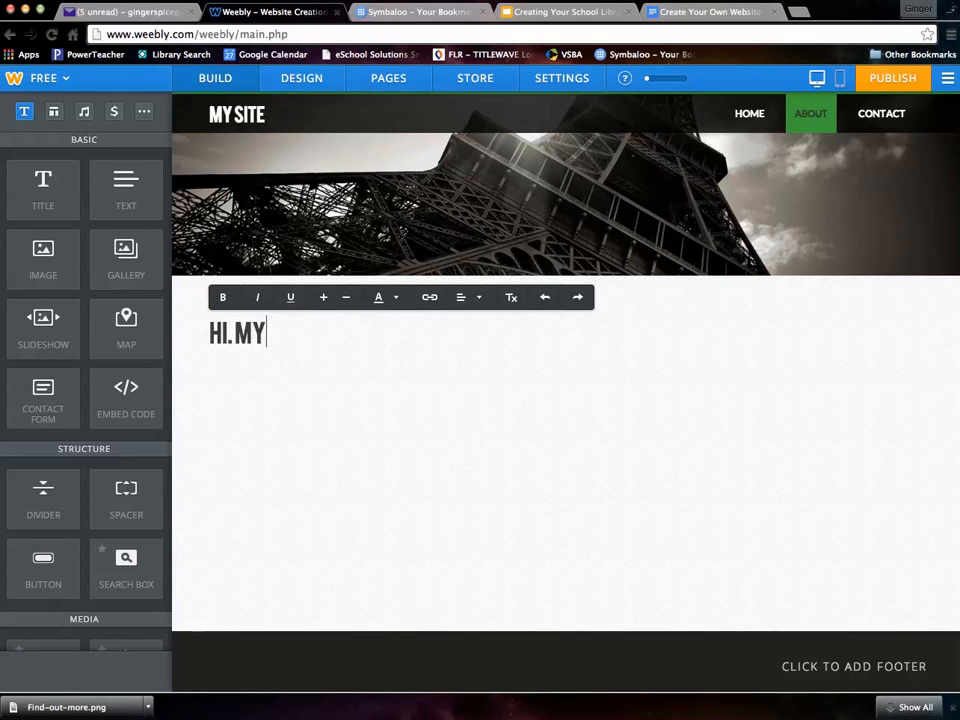
{"action": "type", "text": " NAME IS GING"}
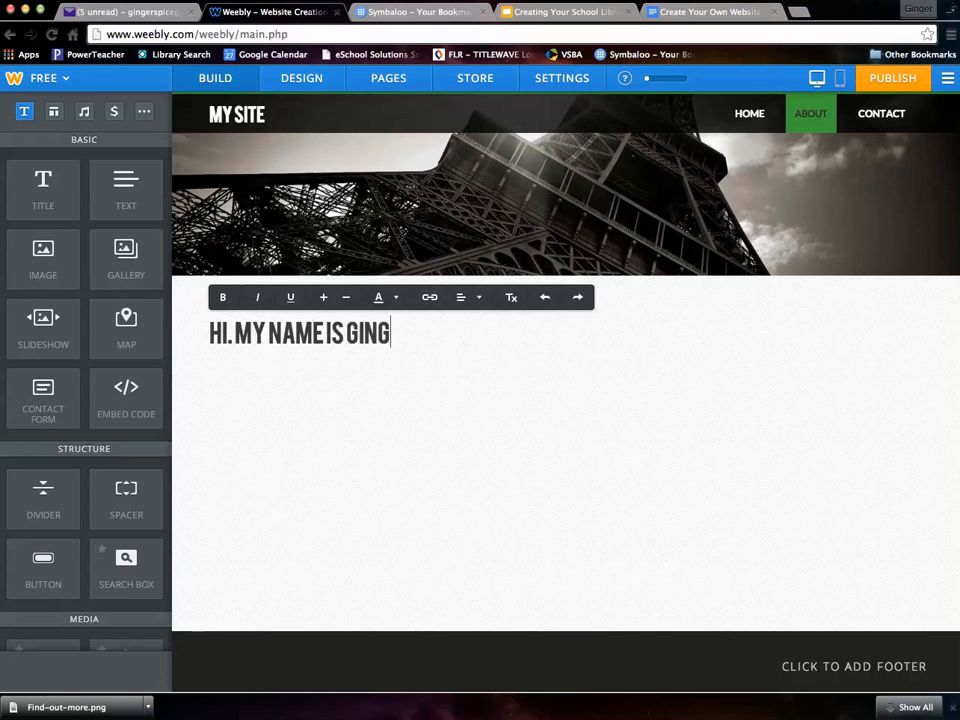
{"action": "type", "text": "ER KIRCHMYER"}
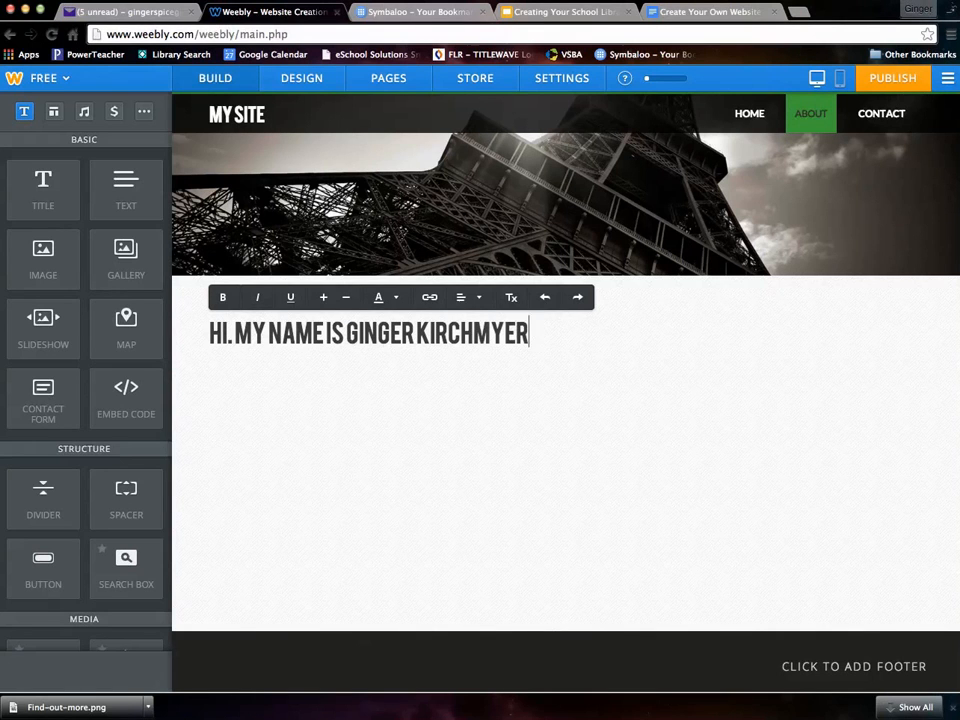
{"action": "type", "text": ", AND I'M"}
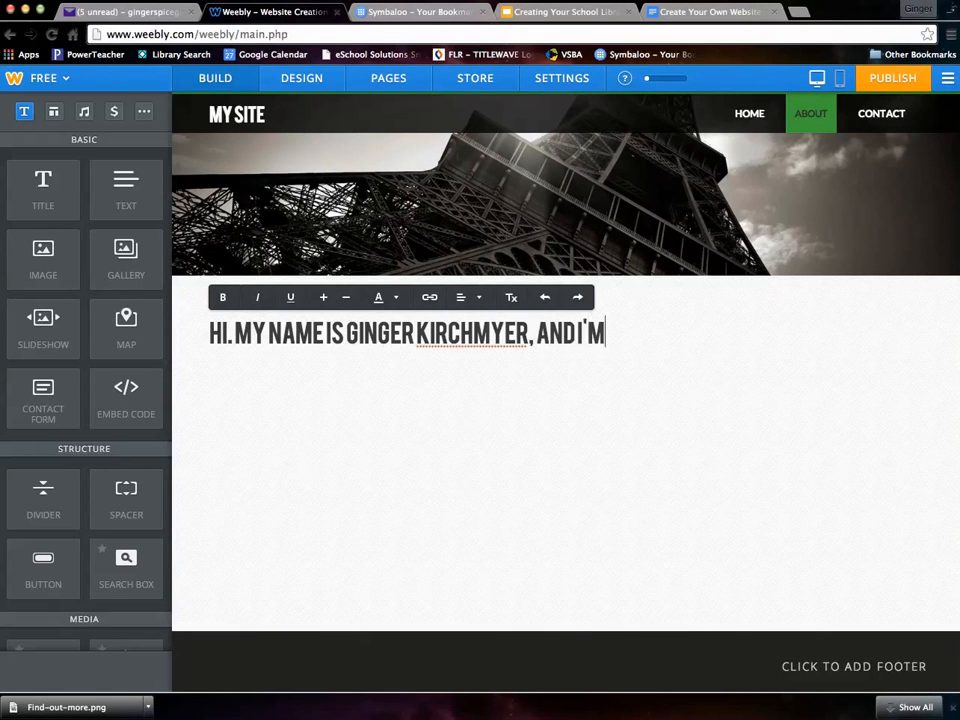
{"action": "type", "text": " THE LIBRARIAN"}
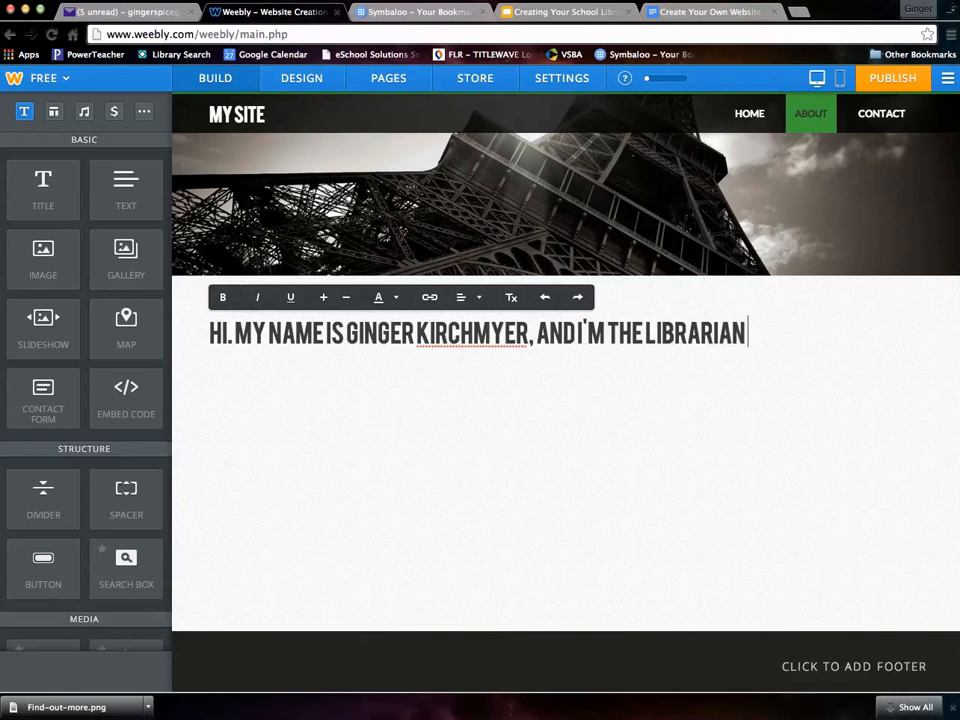
{"action": "type", "text": " HERE AT SMMHS"}
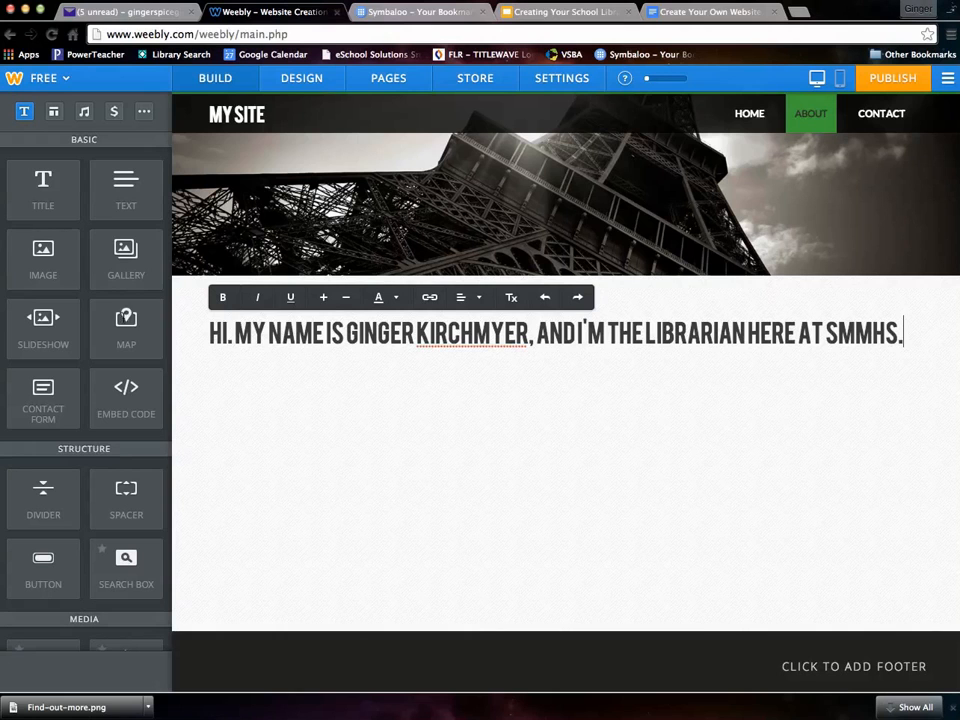
{"action": "type", "text": "."}
- Place an image block beside the introduction title and open its computer file picker
{"action": "left_click_drag", "start_coordinate": [43, 264], "coordinate": [928, 356]}
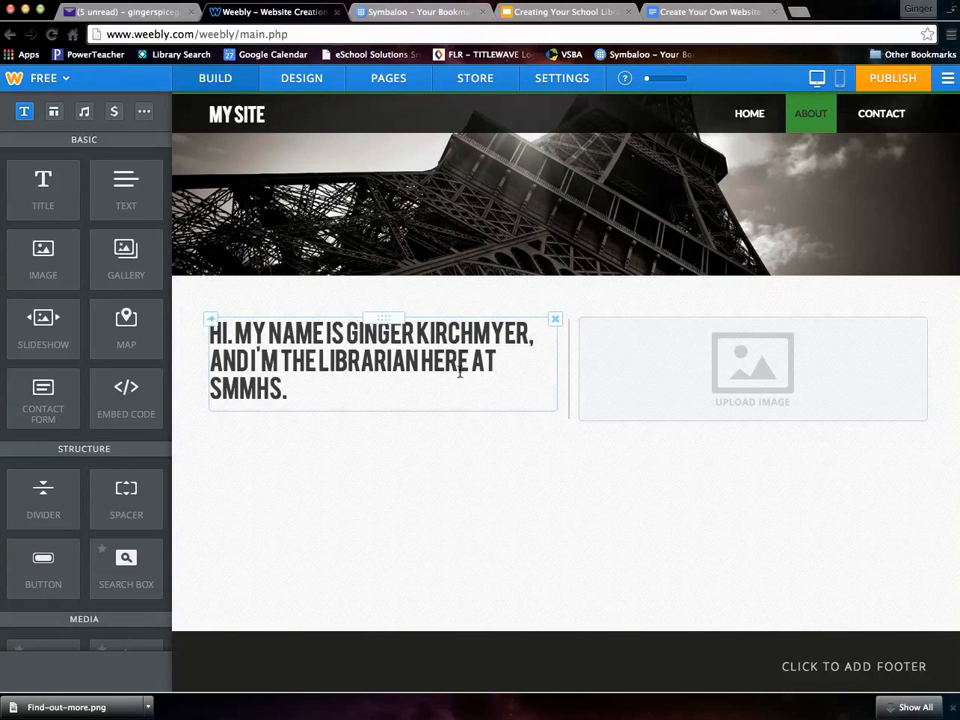
{"action": "left_click", "coordinate": [753, 374]}
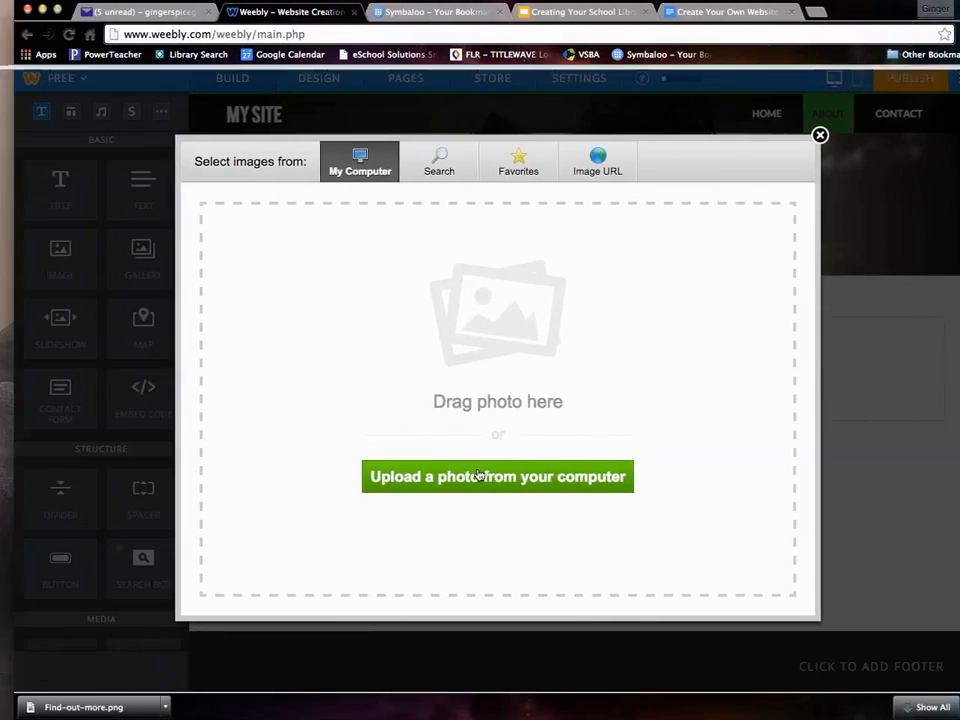
{"action": "left_click", "coordinate": [479, 475]}
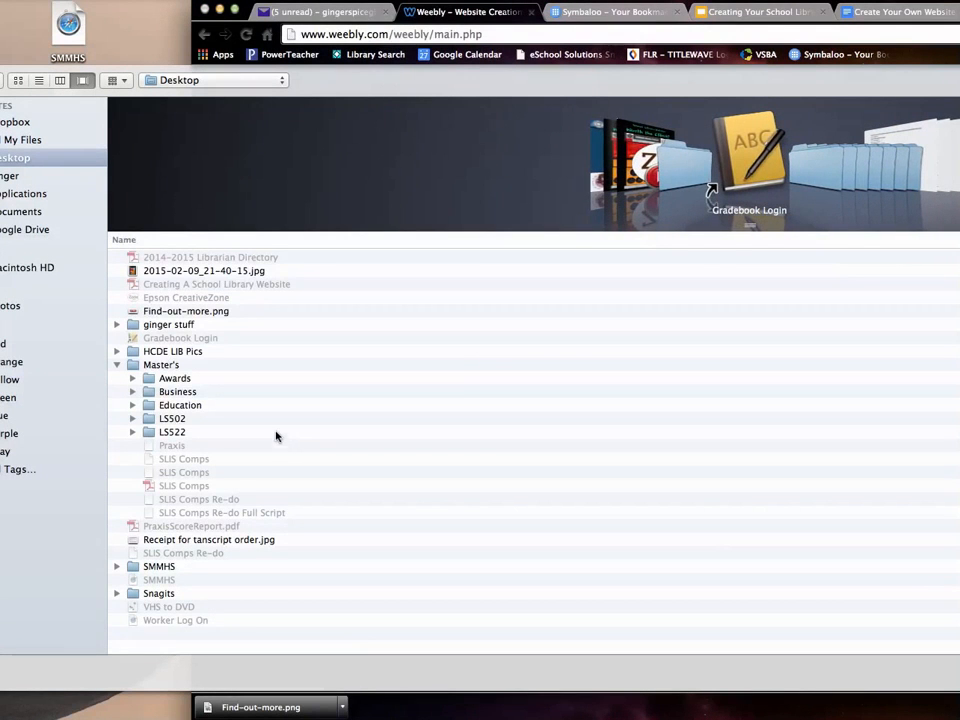
- Choose 2015-02-09_21-40-15.jpg in the file picker for the About image block
{"action": "double_click", "coordinate": [174, 271]}
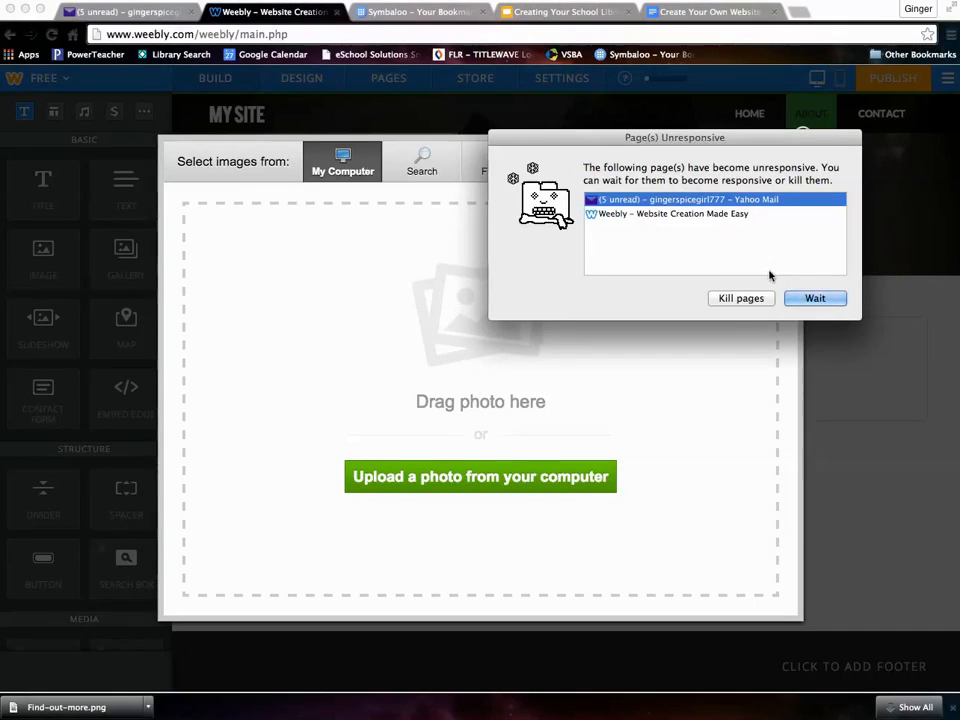
- Kill the unresponsive pages, reload the Weebly editor, and return to the About page
{"action": "left_click", "coordinate": [748, 300]}
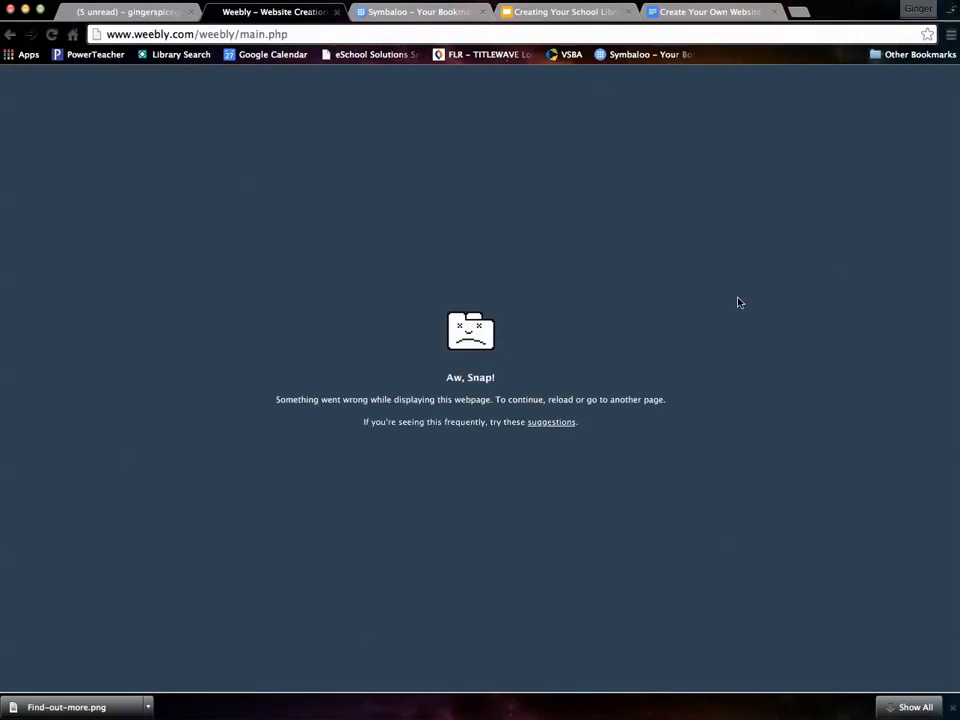
{"action": "left_click", "coordinate": [12, 34]}
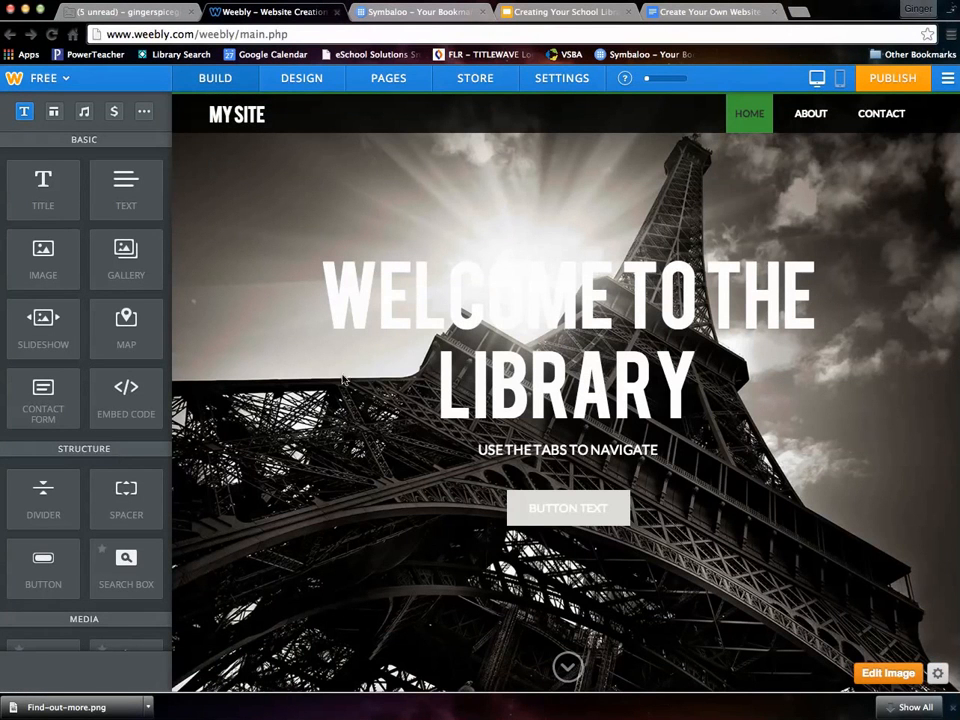
{"action": "left_click", "coordinate": [809, 116]}
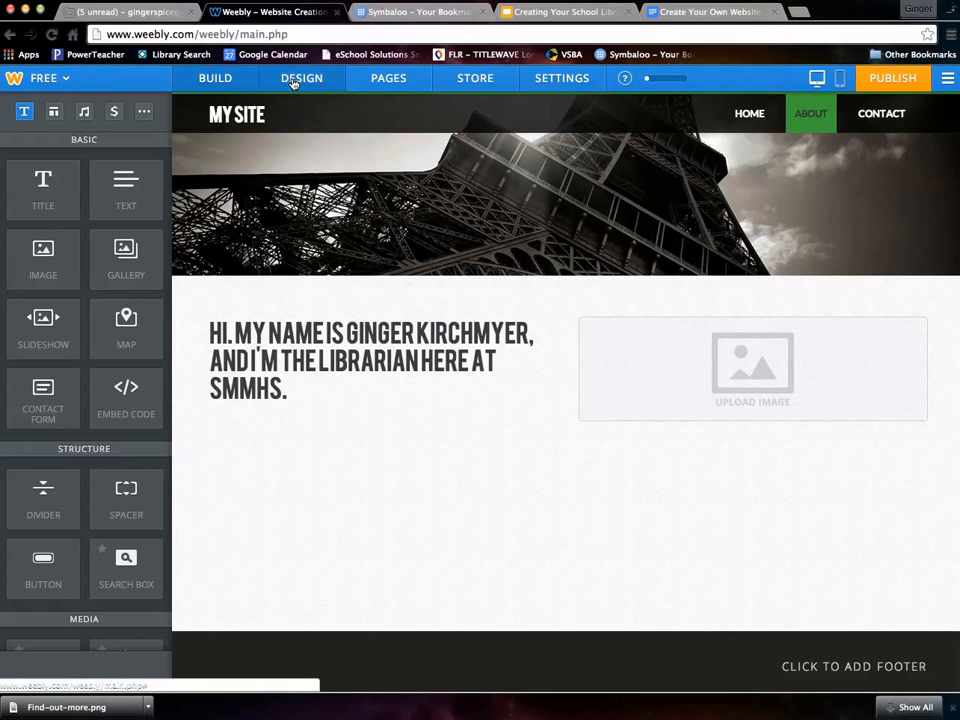
- Switch the site's colour scheme from green to orange, leaving fonts and background unchanged
{"action": "left_click", "coordinate": [294, 80]}
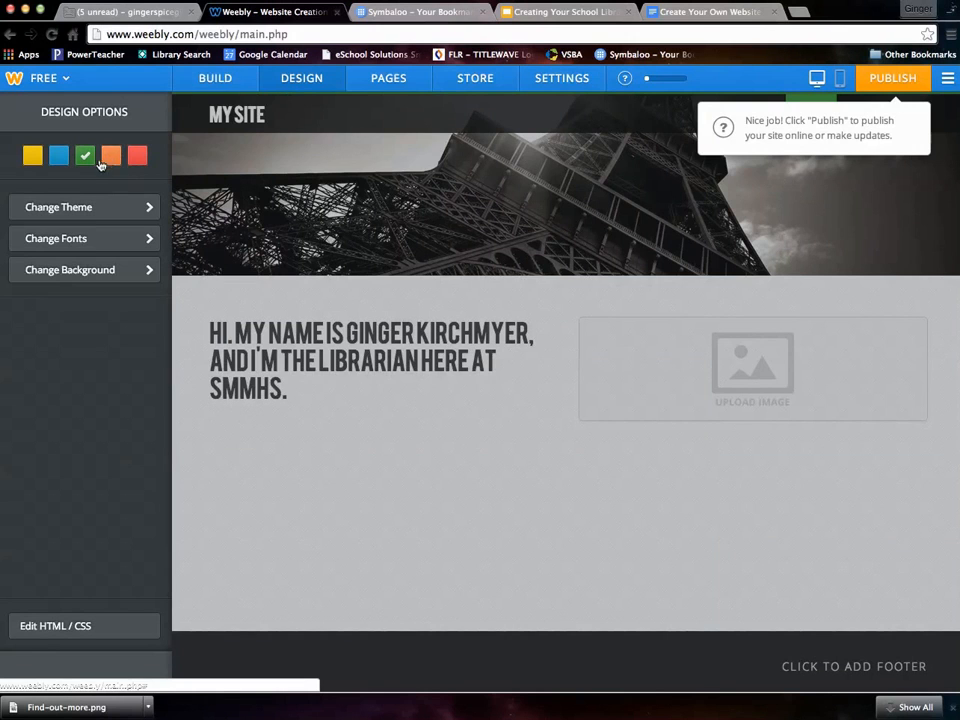
{"action": "left_click", "coordinate": [111, 155]}
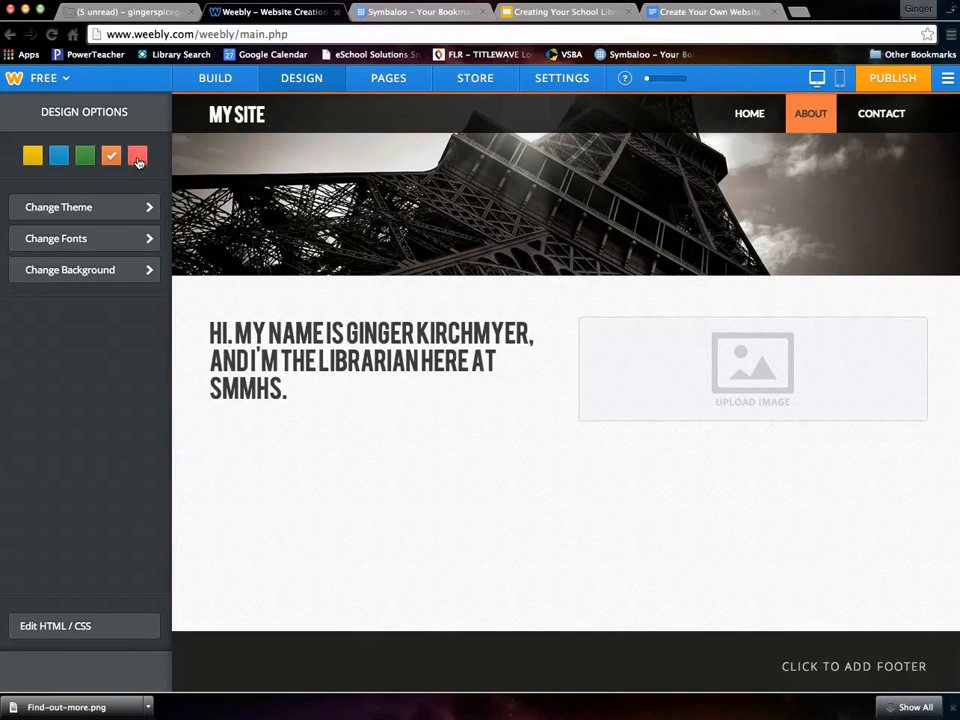
{"action": "left_click", "coordinate": [147, 237]}
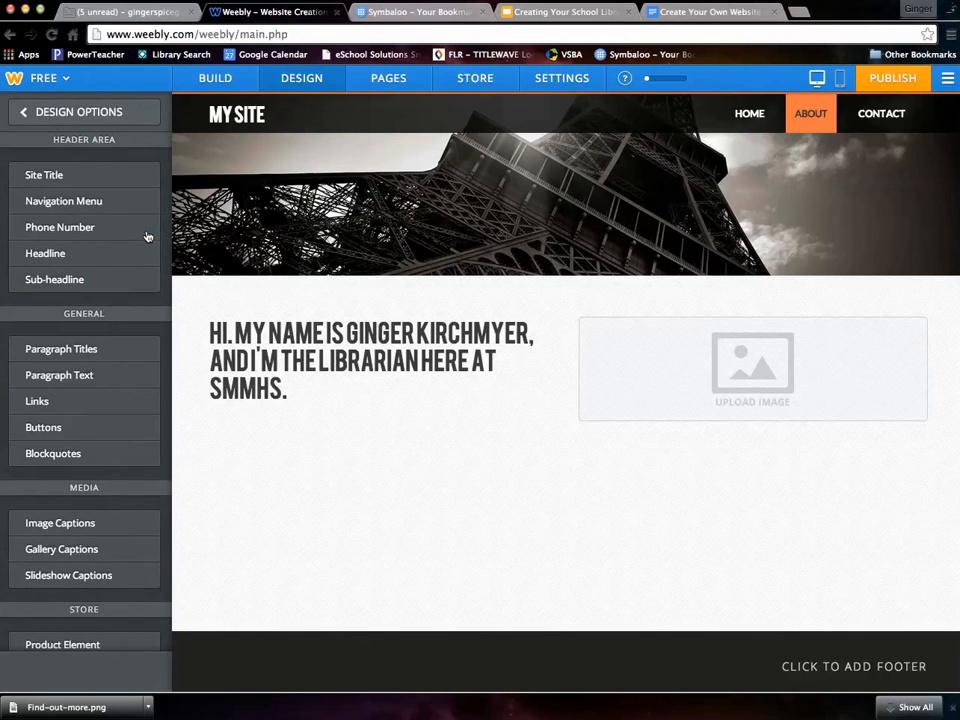
{"action": "left_click", "coordinate": [63, 115]}
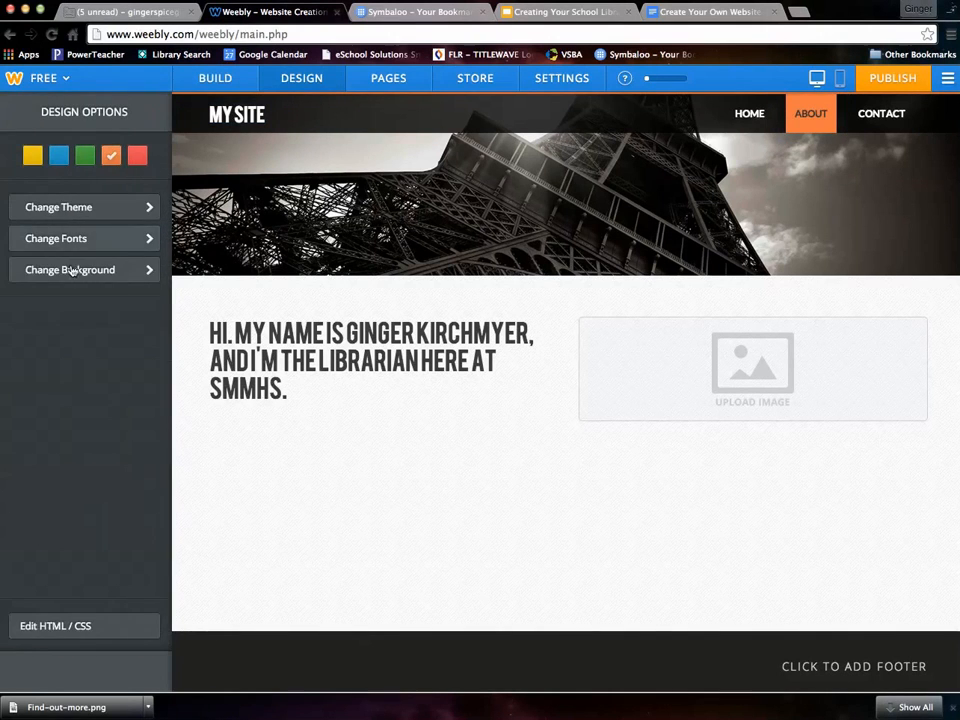
{"action": "left_click", "coordinate": [81, 271]}
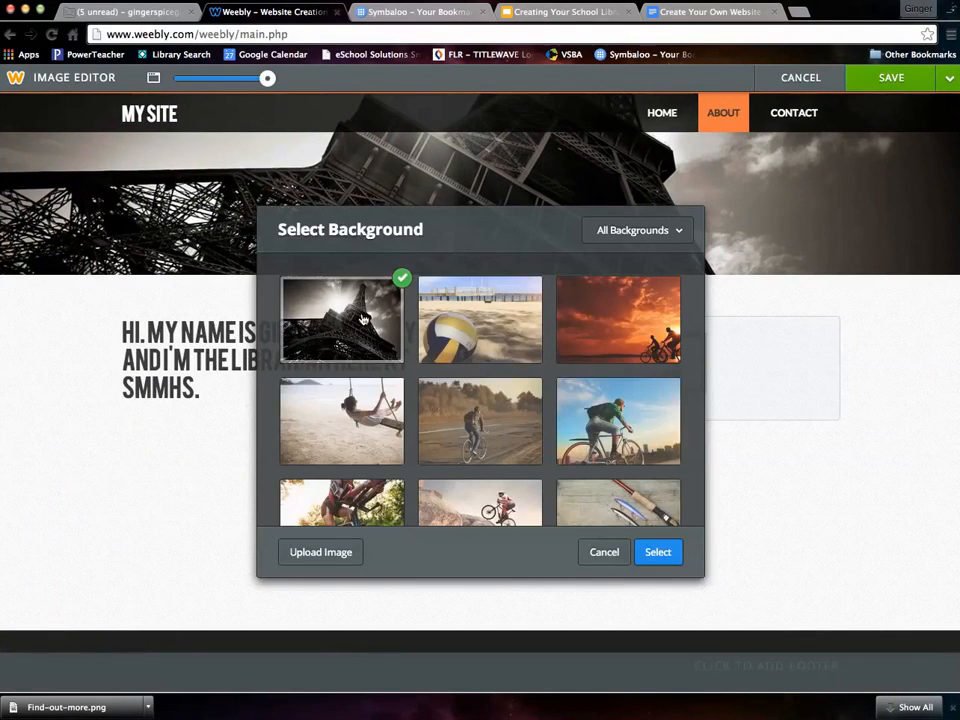
{"action": "left_click", "coordinate": [603, 551]}
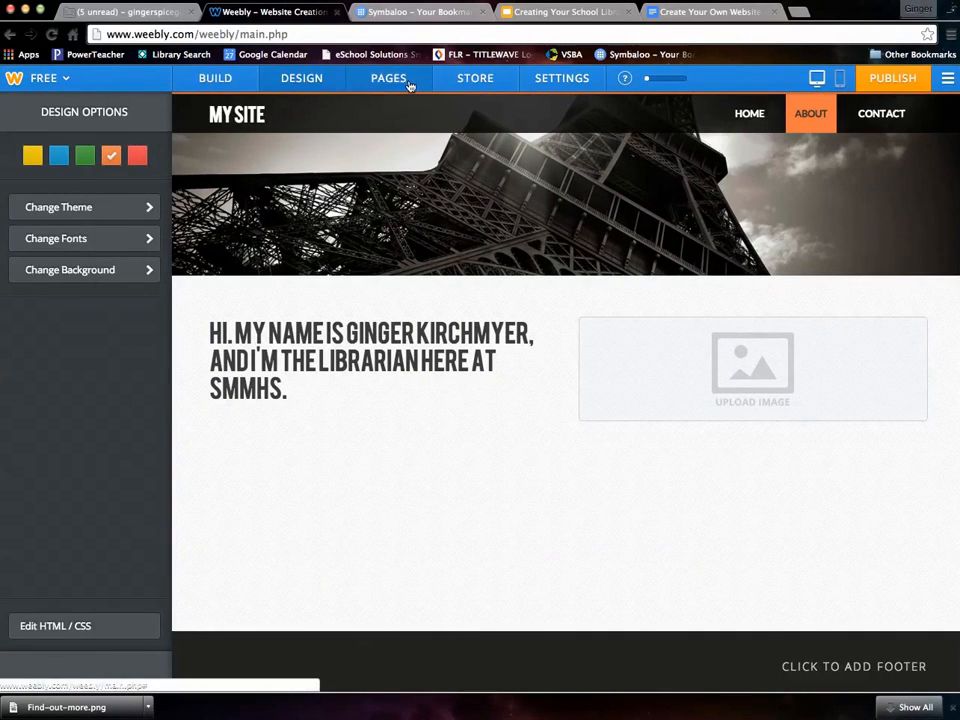
{"action": "left_click", "coordinate": [409, 84]}
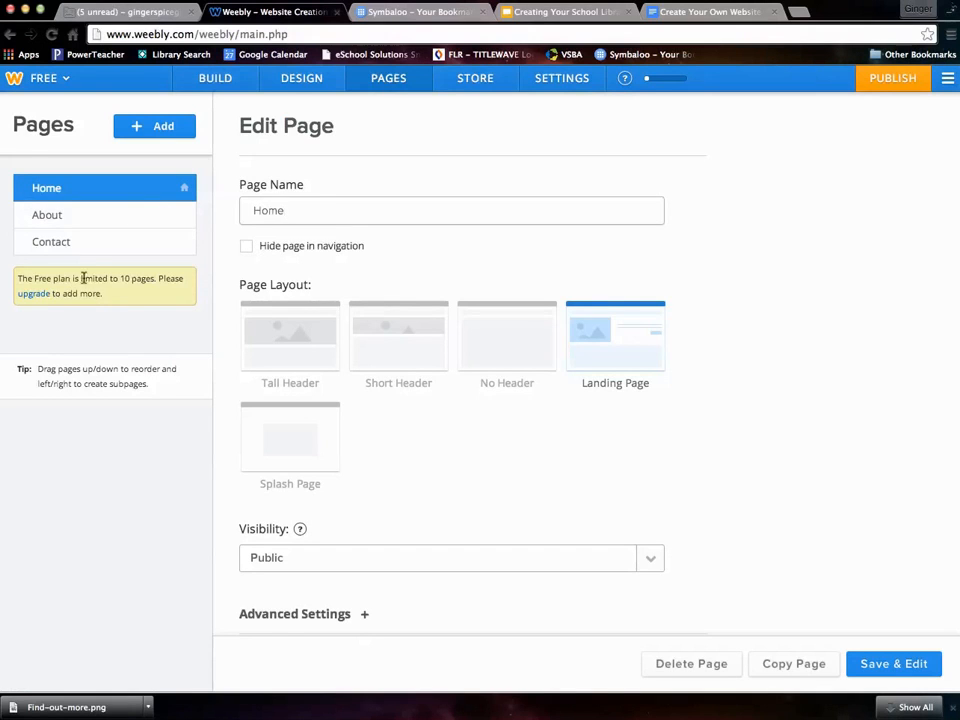
- Give the About page a No Header layout and try restricting it to site-password visitors
{"action": "left_click", "coordinate": [52, 219]}
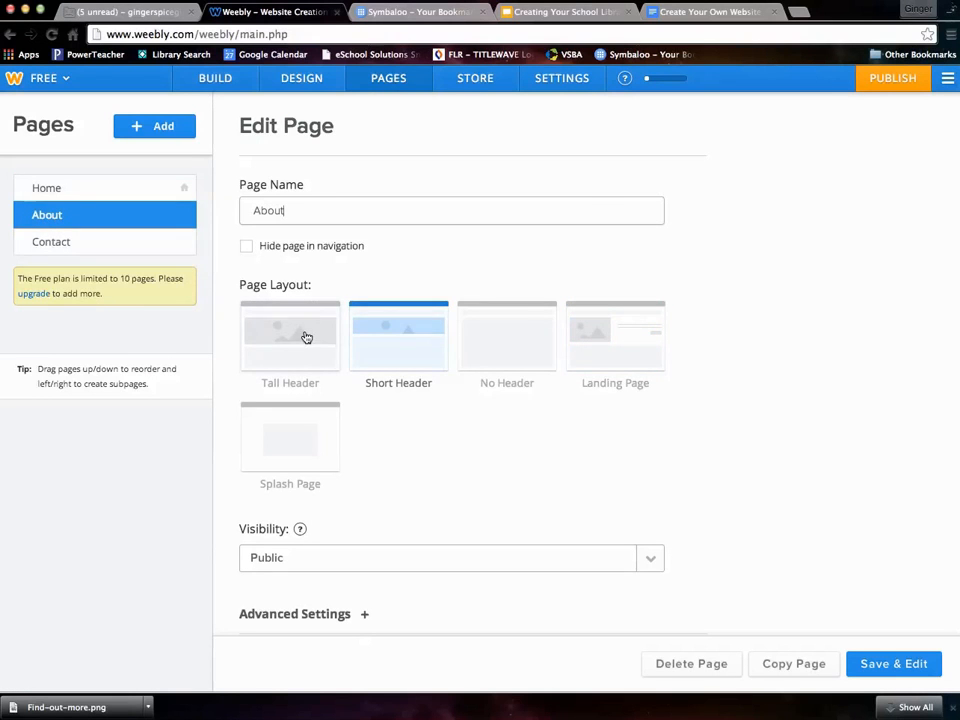
{"action": "left_click", "coordinate": [505, 343]}
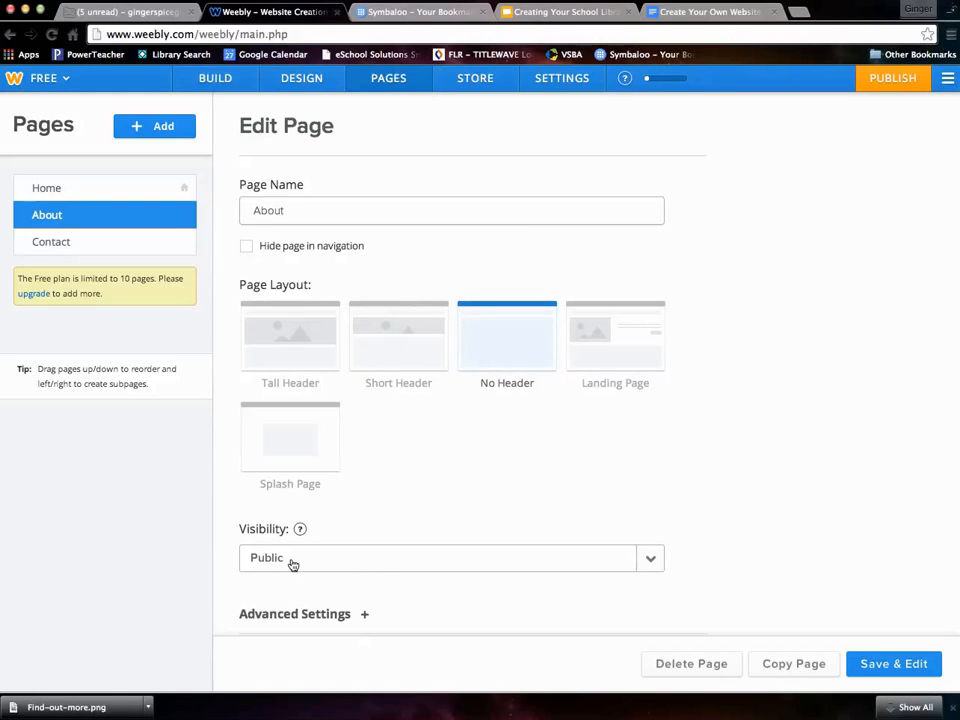
{"action": "left_click", "coordinate": [645, 558]}
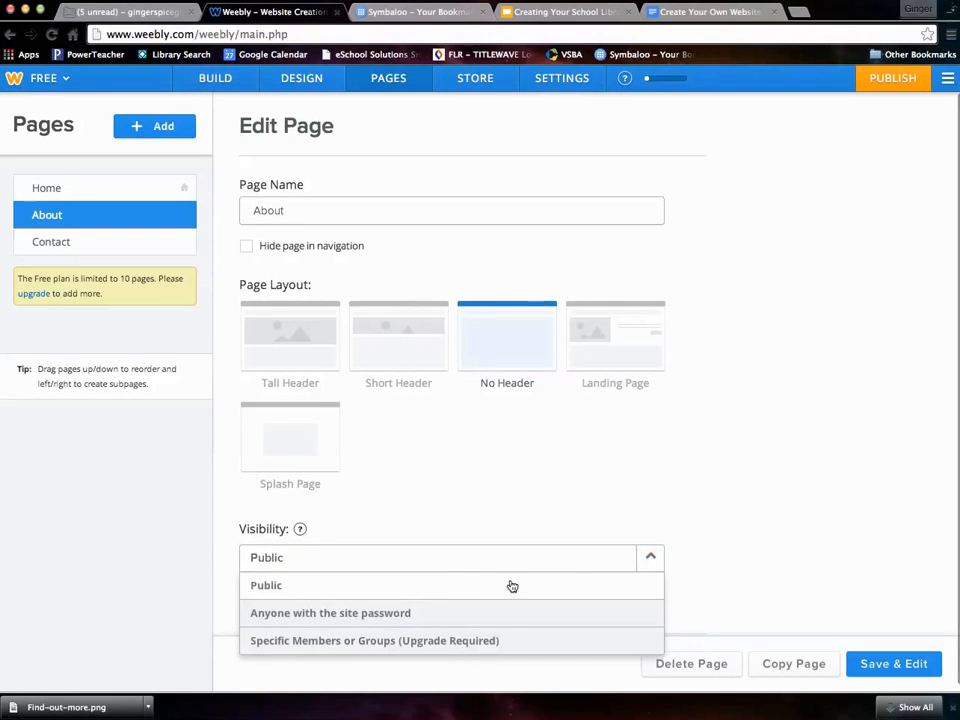
{"action": "scroll", "coordinate": [385, 584], "scroll_direction": "down", "scroll_amount": 1}
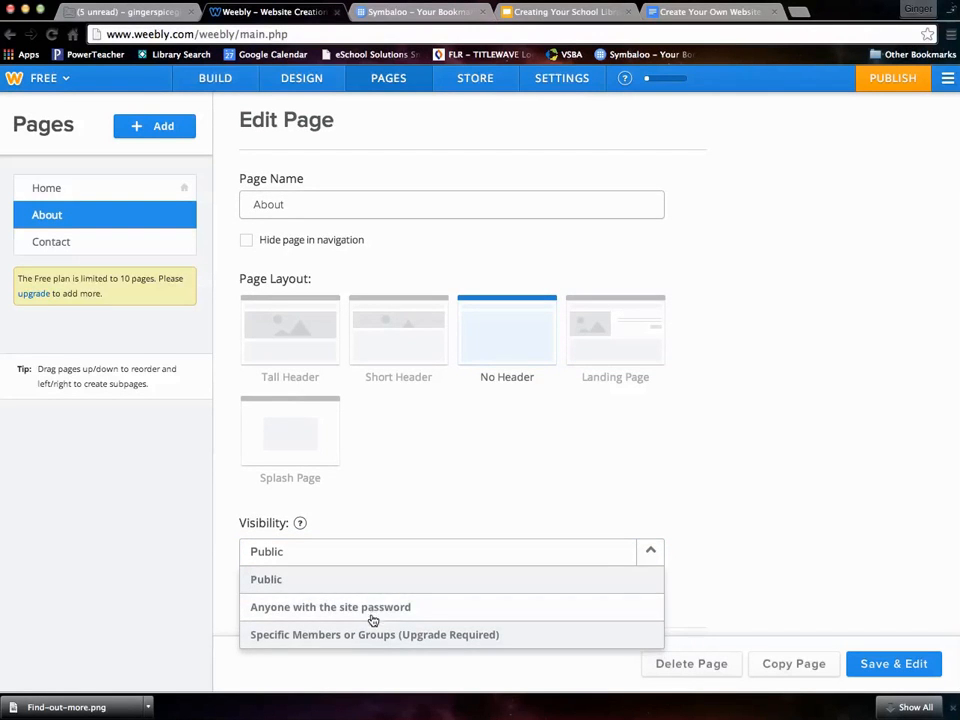
{"action": "left_click", "coordinate": [369, 612]}
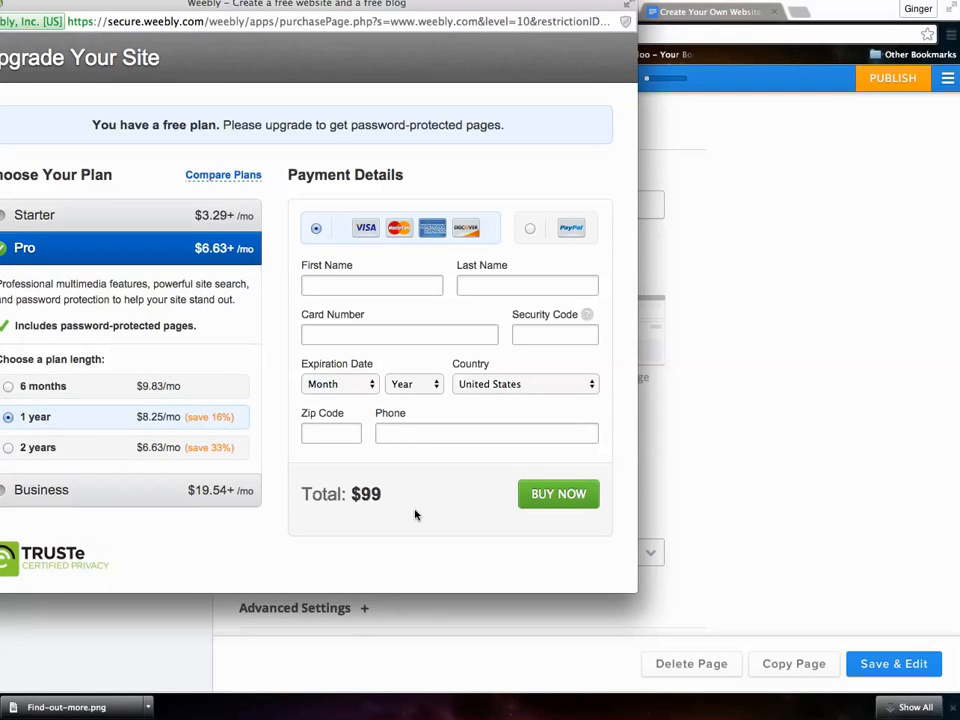
- Dismiss the upgrade offer and keep the About page's visibility set to Public
{"action": "left_click_drag", "start_coordinate": [212, 8], "coordinate": [335, 80]}
{"action": "left_click", "coordinate": [90, 76]}
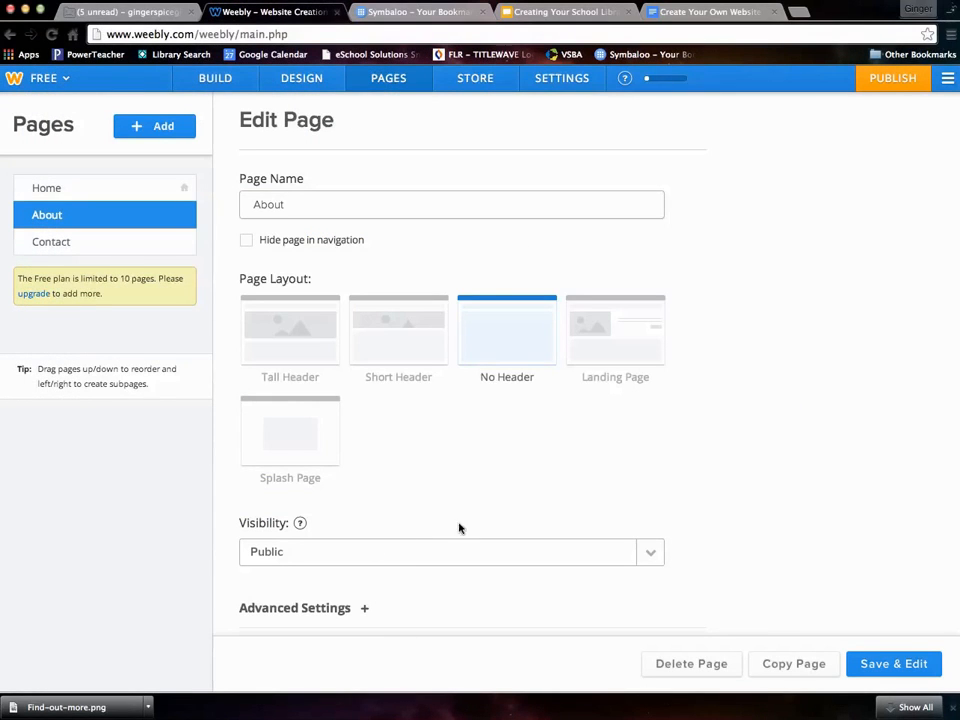
{"action": "left_click", "coordinate": [646, 558]}
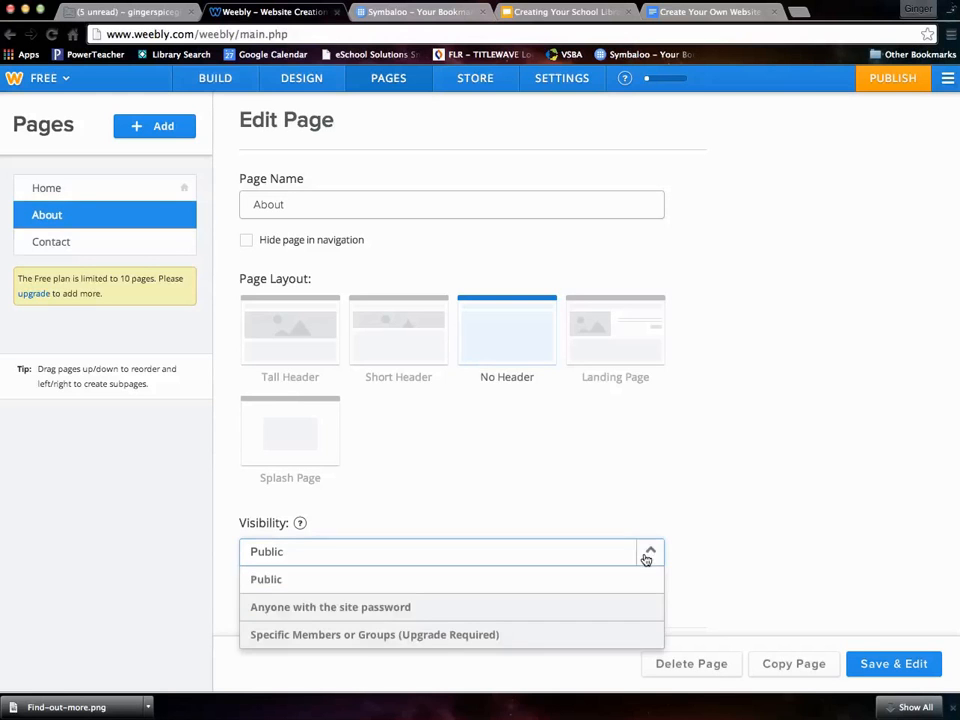
{"action": "left_click", "coordinate": [651, 556]}
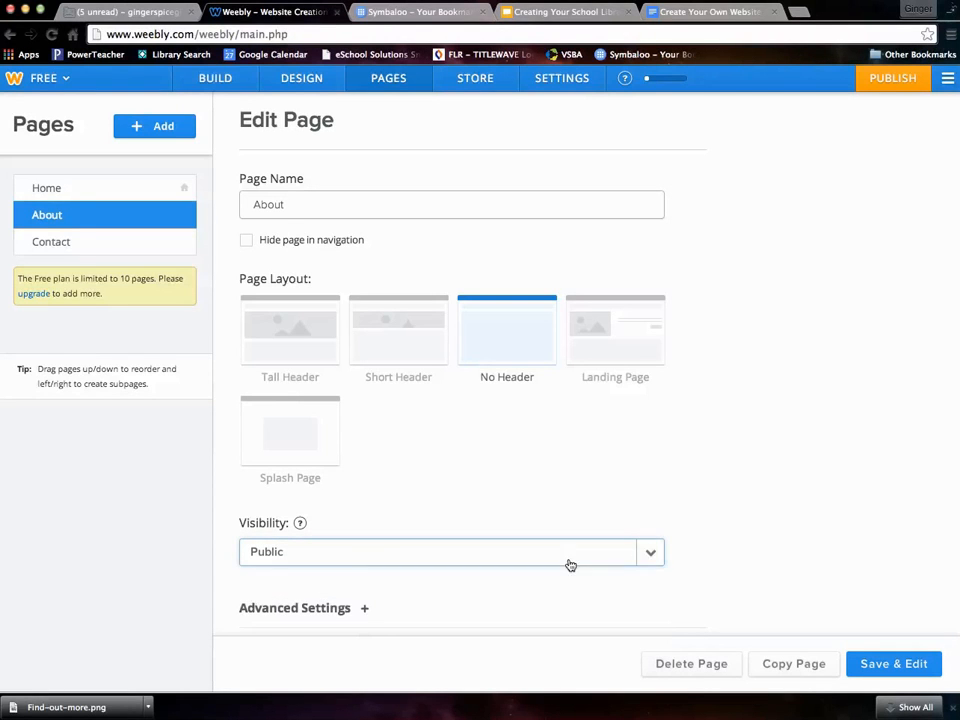
- Expand Advanced Settings and switch the About page layout to Landing Page
{"action": "left_click", "coordinate": [352, 613]}
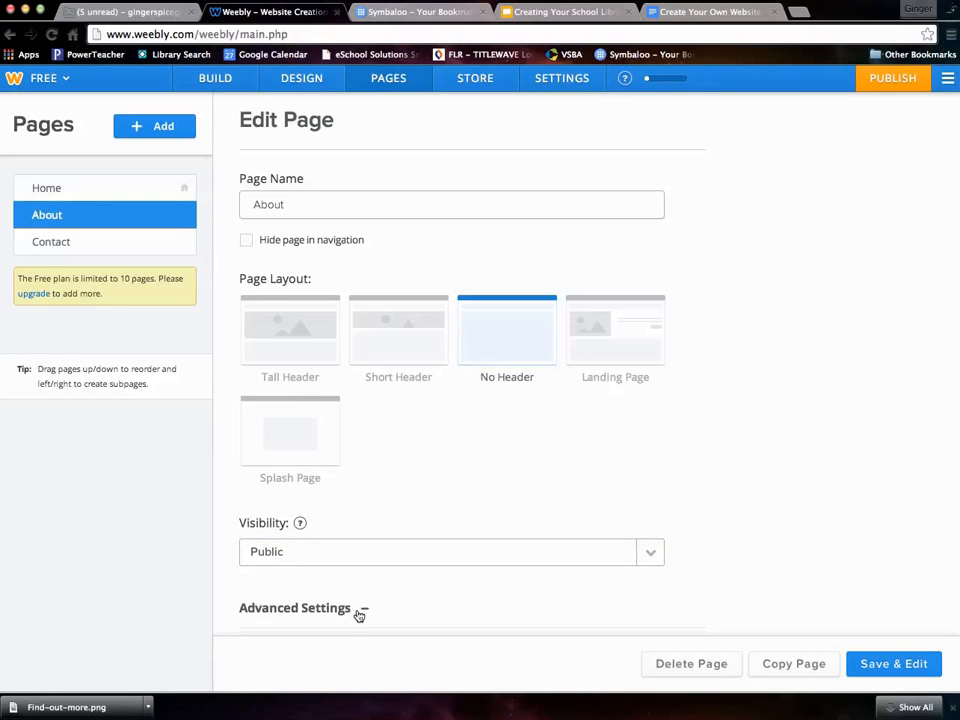
{"action": "scroll", "coordinate": [366, 612], "scroll_direction": "down", "scroll_amount": 5}
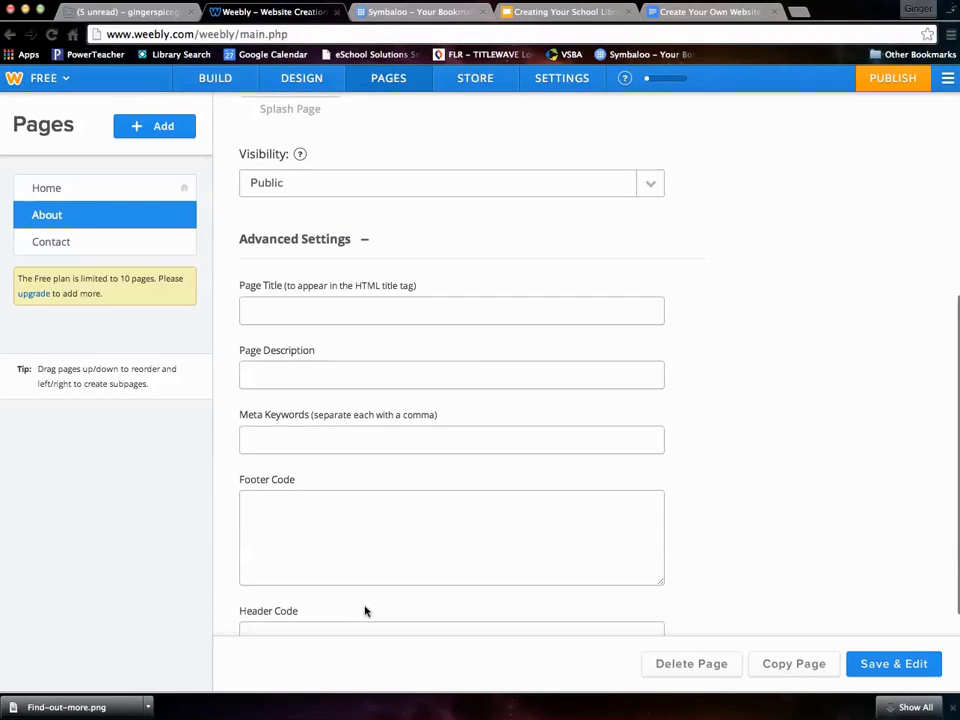
{"action": "scroll", "coordinate": [365, 608], "scroll_direction": "up", "scroll_amount": 5}
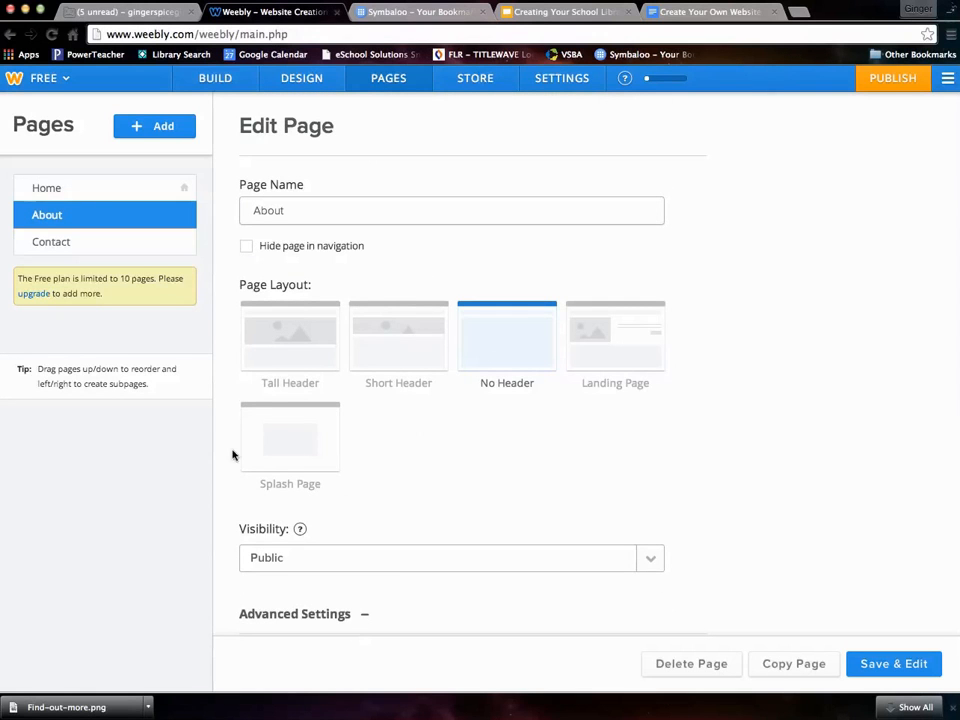
{"action": "left_click", "coordinate": [615, 348]}
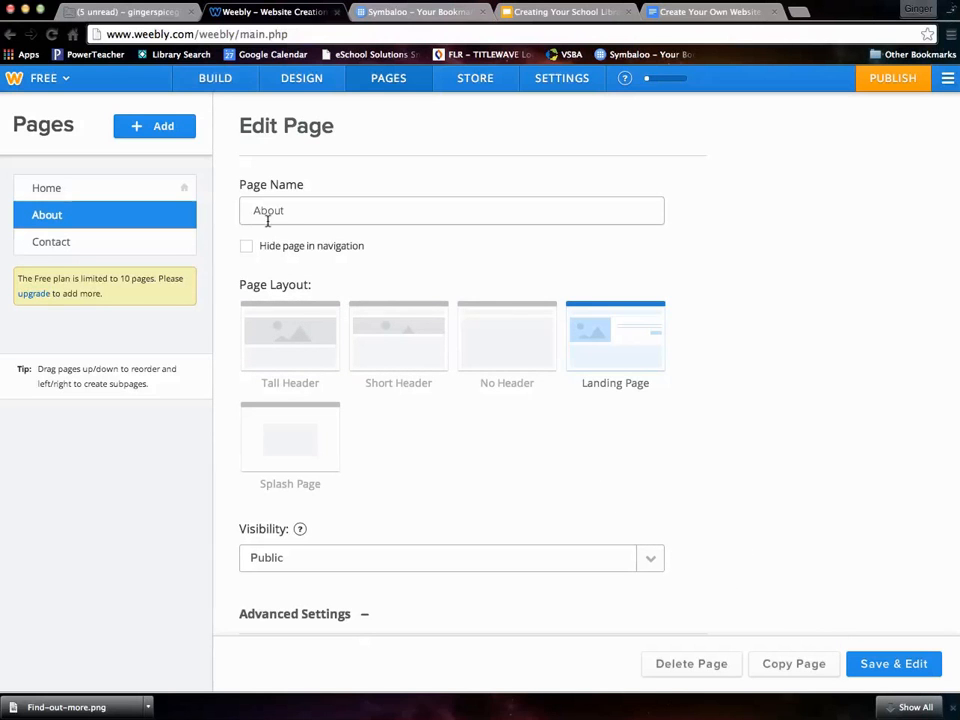
- Save the About page's Landing Page settings, then check Home and return to About
{"action": "left_click", "coordinate": [876, 666]}
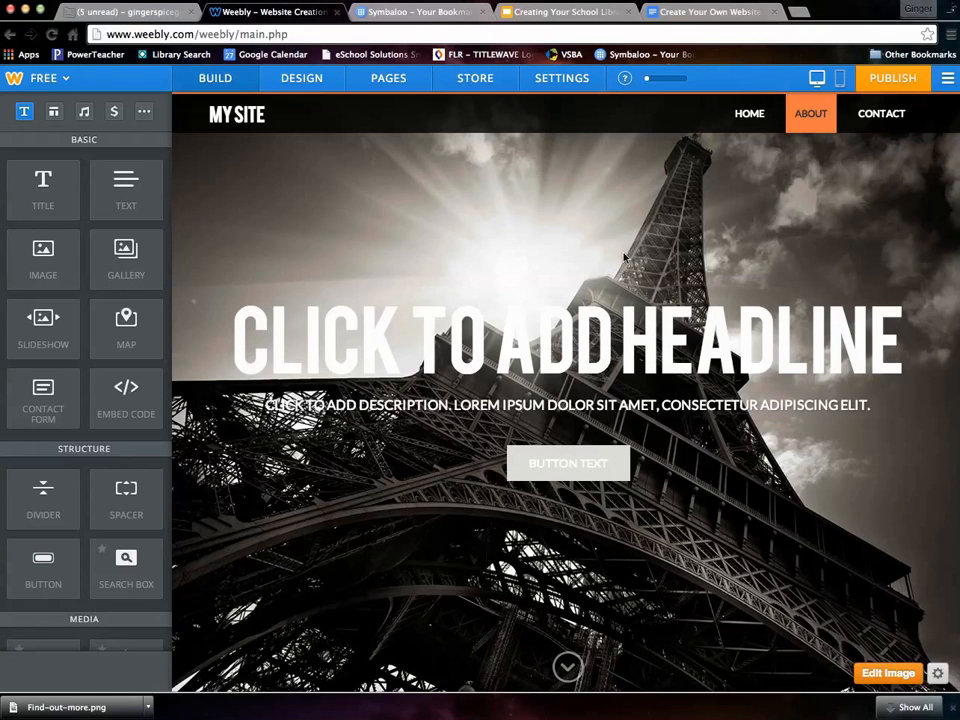
{"action": "left_click", "coordinate": [758, 122]}
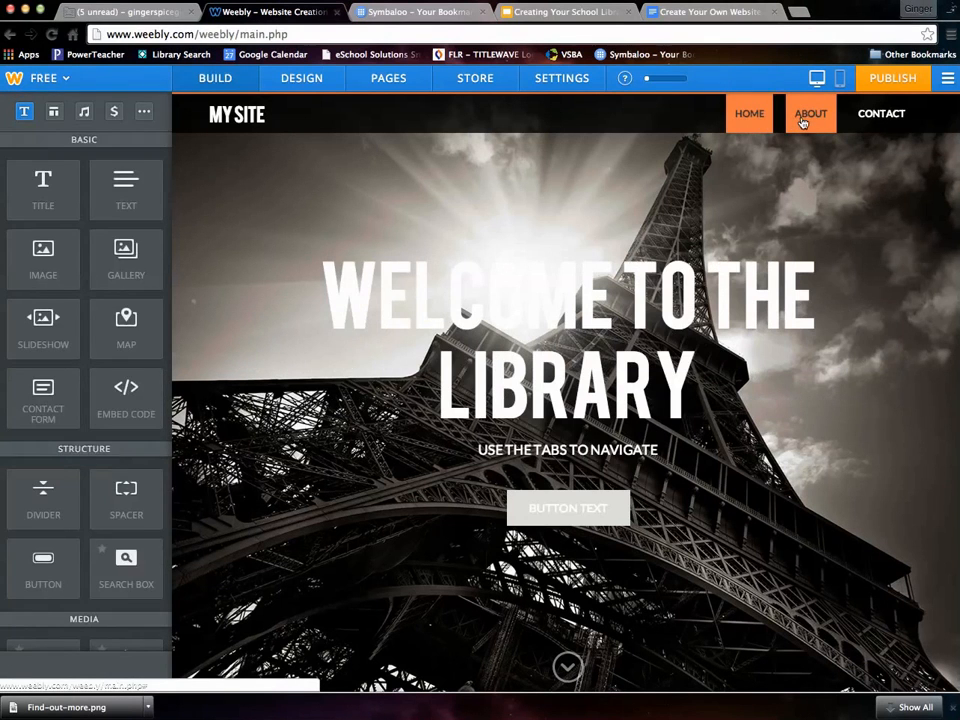
{"action": "left_click", "coordinate": [802, 118]}
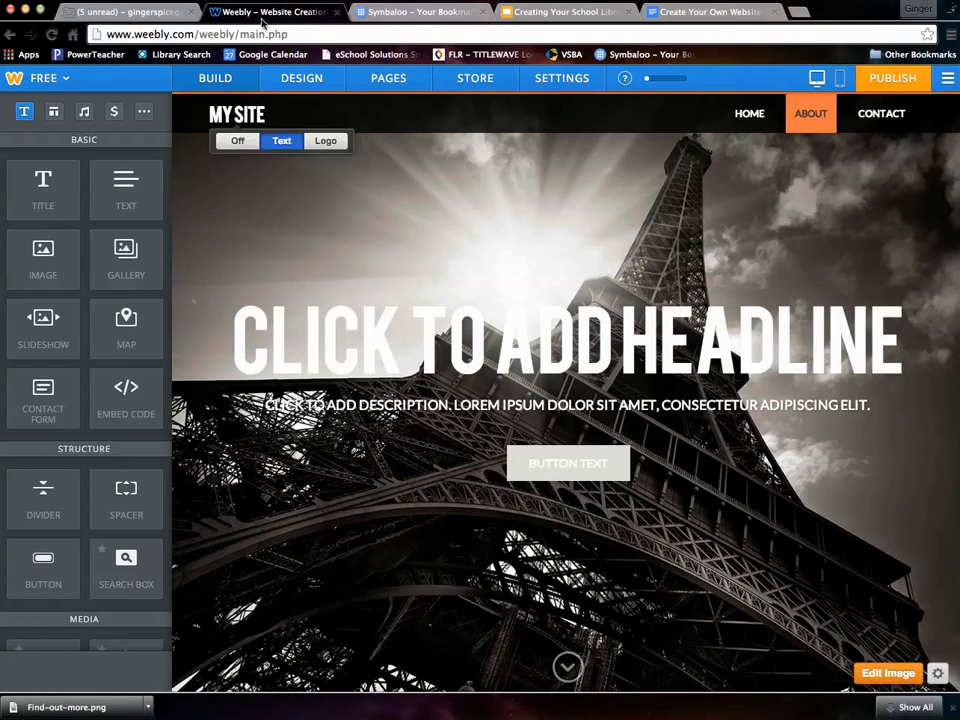
{"action": "left_click", "coordinate": [540, 82]}
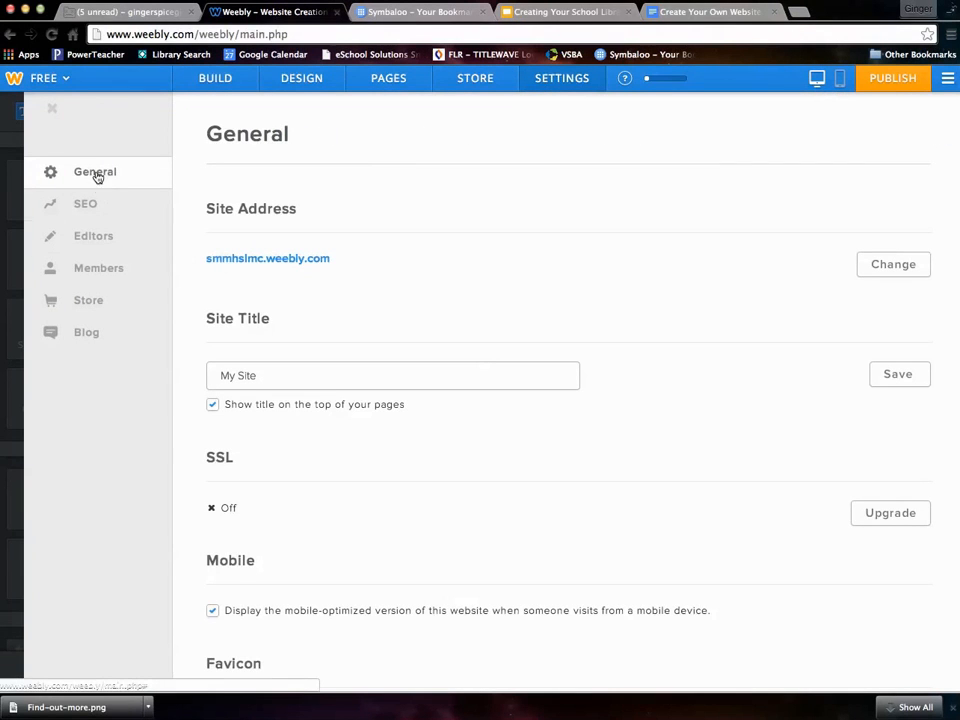
{"action": "left_click", "coordinate": [400, 84]}
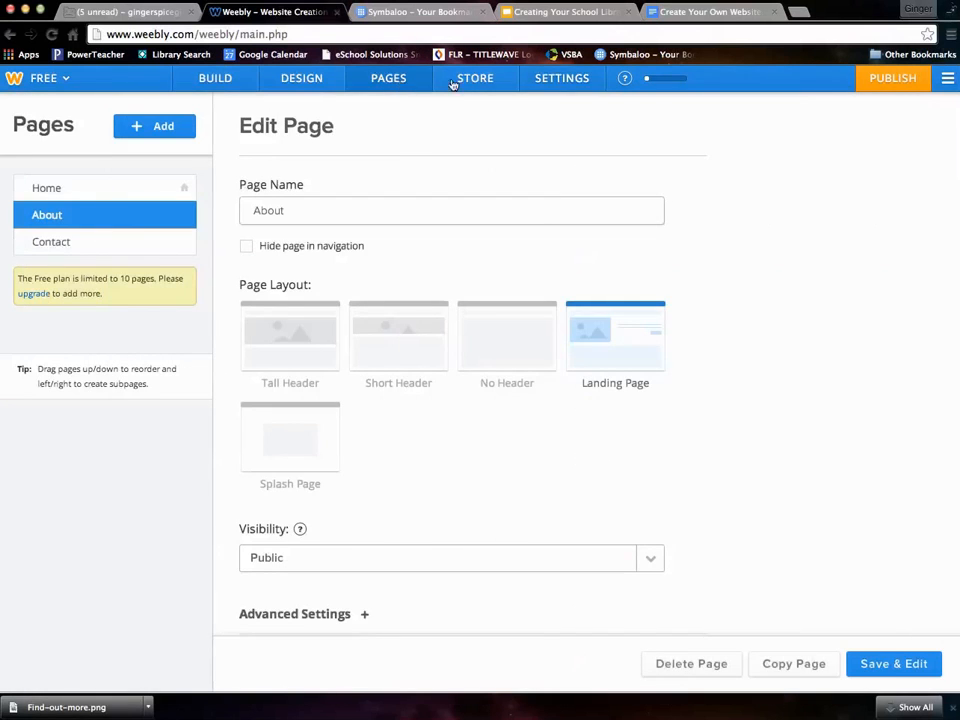
{"action": "left_click", "coordinate": [216, 82]}
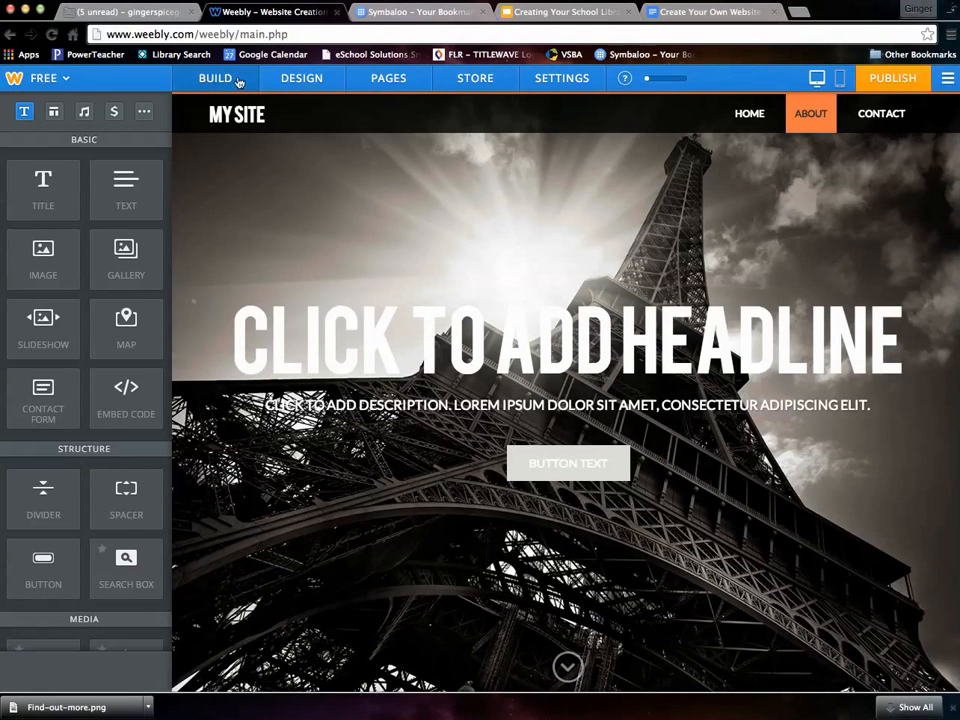